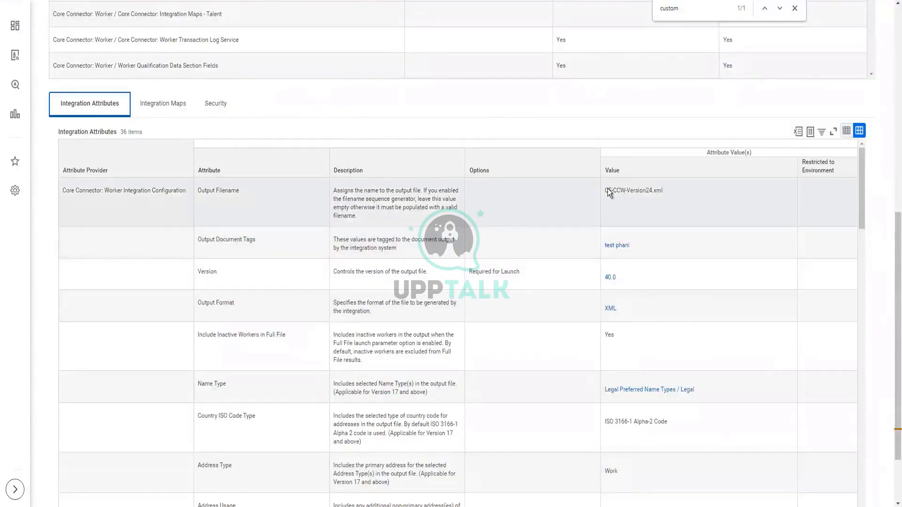
Select the CF-CCW-Version24.xml output filename value, then switch to the sequence generator slides.
{"action": "triple_click", "coordinate": [609, 191]}
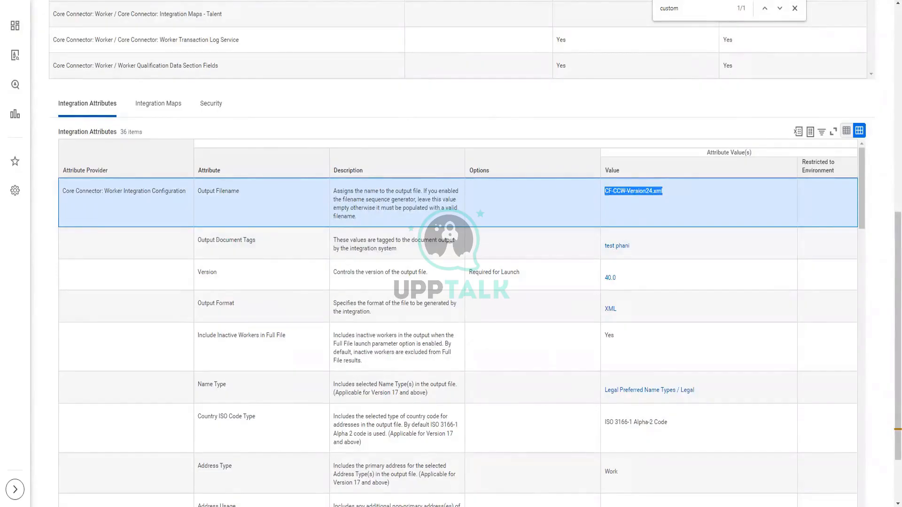
{"action": "key", "text": "alt+Tab"}
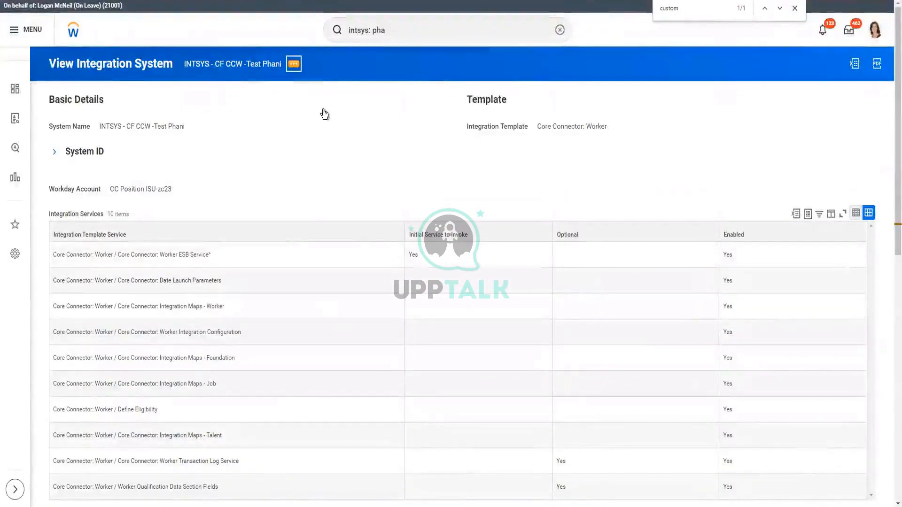
Open Configure Integration Services from the CF CCW test system's Integration System actions.
{"action": "left_click", "coordinate": [294, 63]}
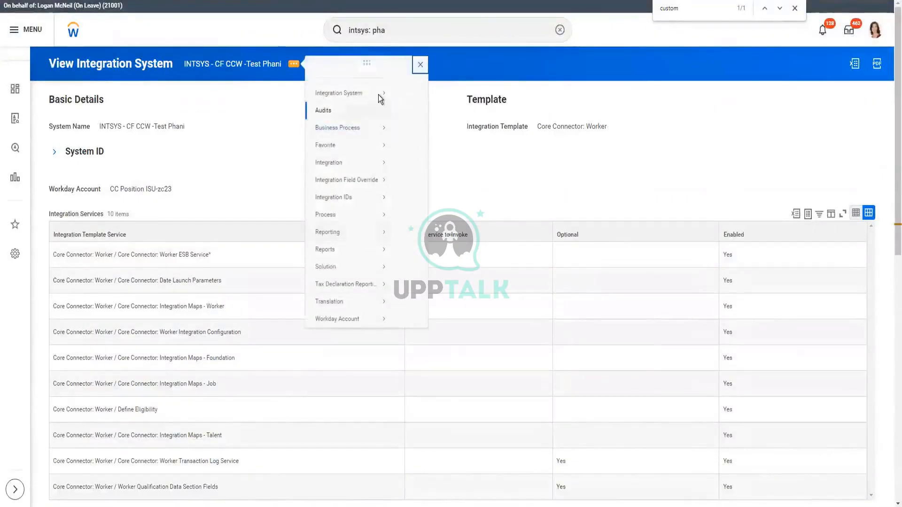
{"action": "mouse_move", "coordinate": [379, 103]}
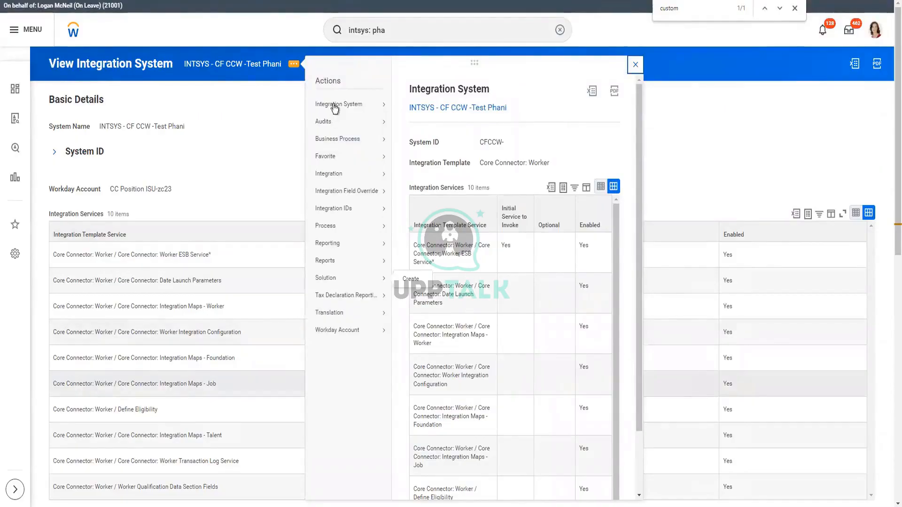
{"action": "mouse_move", "coordinate": [333, 104]}
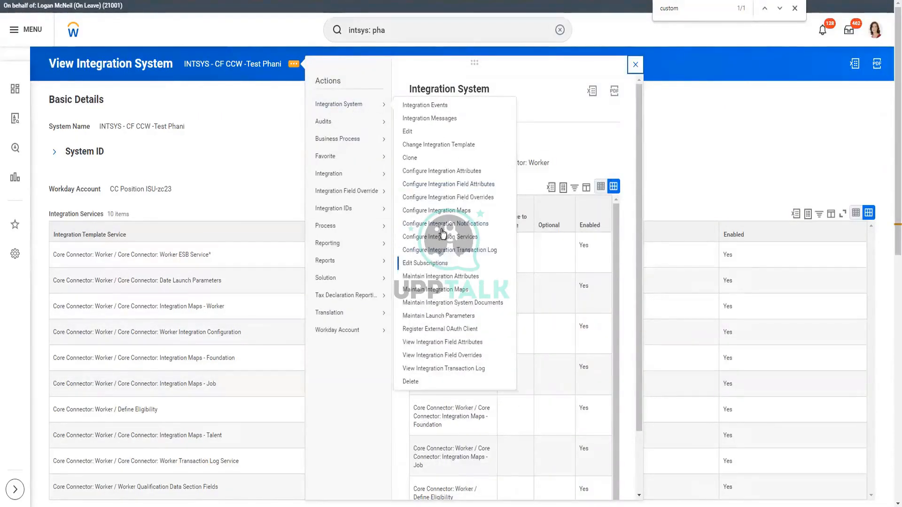
{"action": "left_click", "coordinate": [153, 196]}
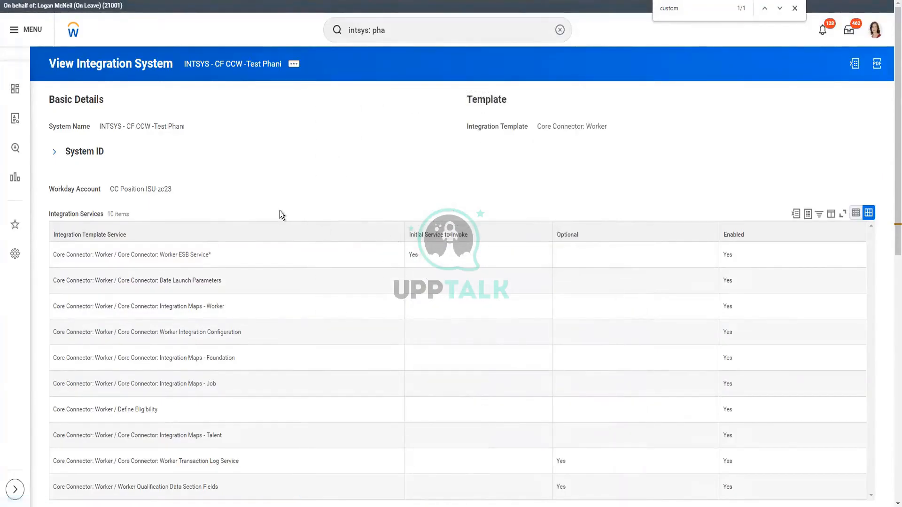
Enable the Worker Filename Sequence Generator and Transaction Log Data Section Fields services, then save.
{"action": "scroll", "coordinate": [405, 243], "scroll_direction": "down", "scroll_amount": 3}
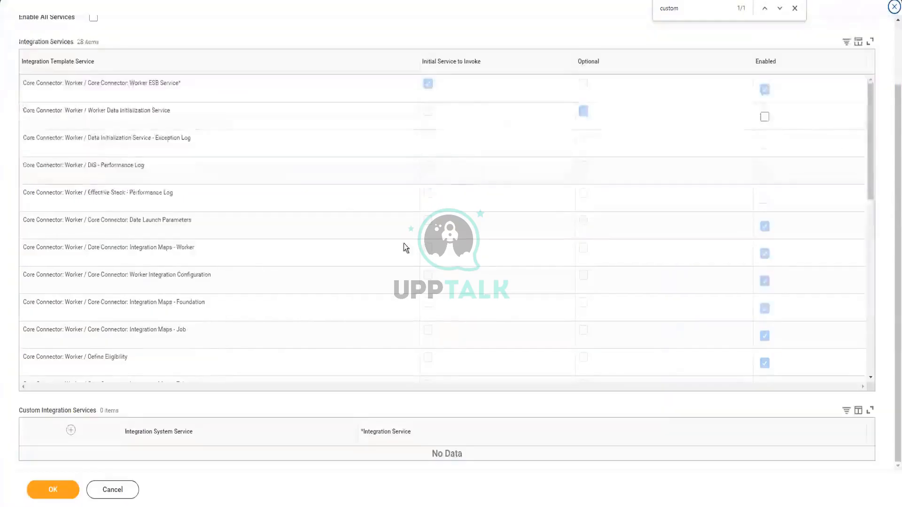
{"action": "scroll", "coordinate": [290, 275], "scroll_direction": "down", "scroll_amount": 5}
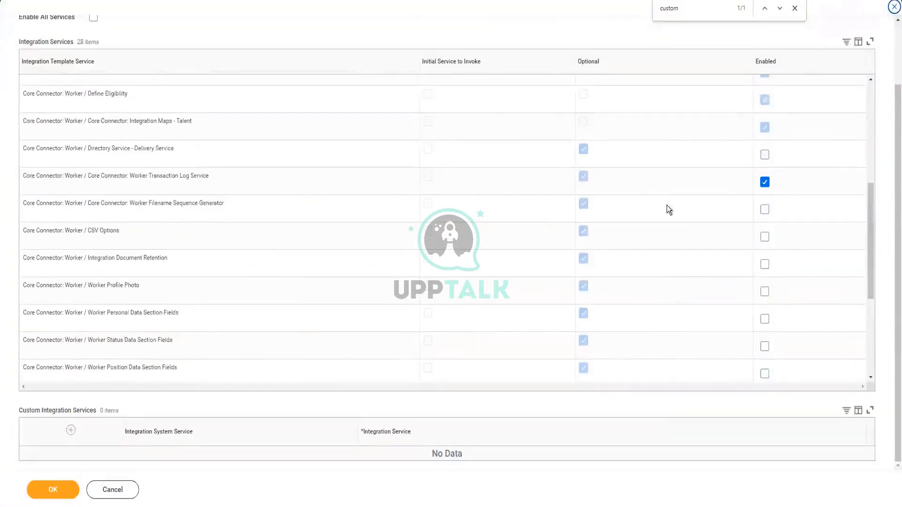
{"action": "left_click", "coordinate": [765, 206]}
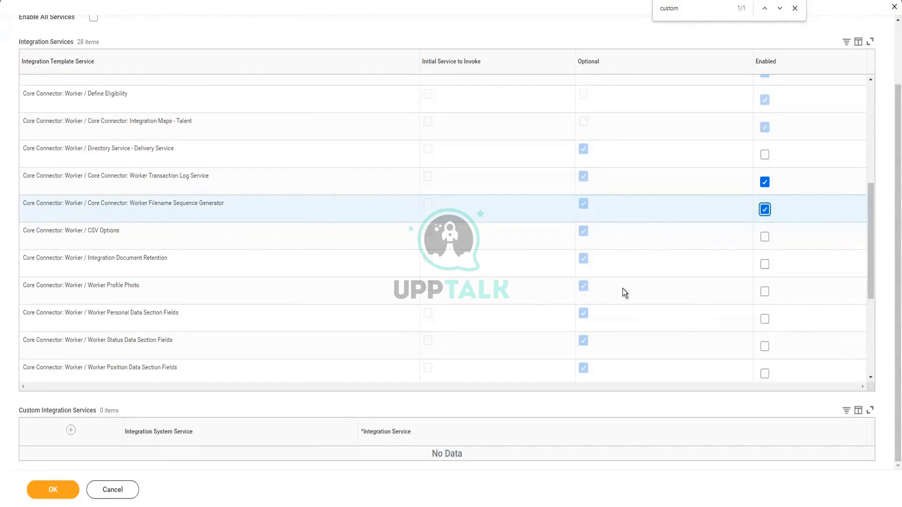
{"action": "scroll", "coordinate": [623, 289], "scroll_direction": "down", "scroll_amount": 3}
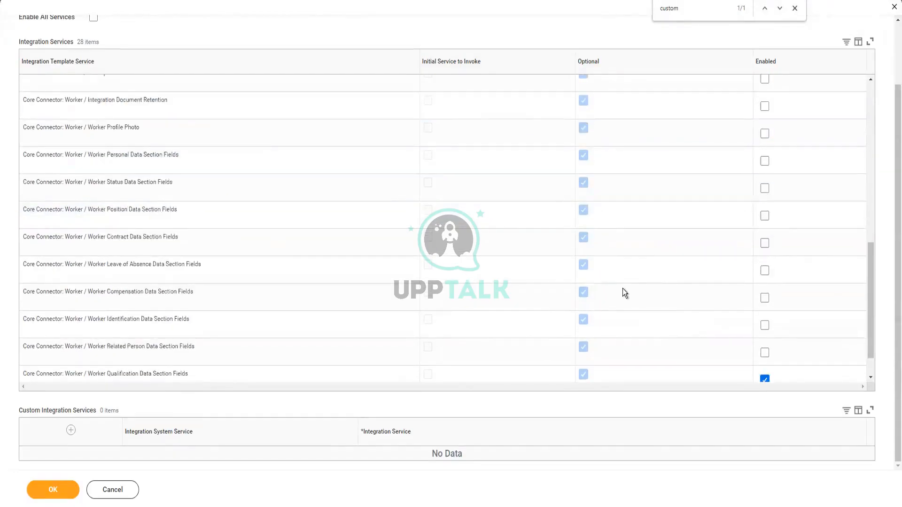
{"action": "scroll", "coordinate": [623, 289], "scroll_direction": "down", "scroll_amount": 1}
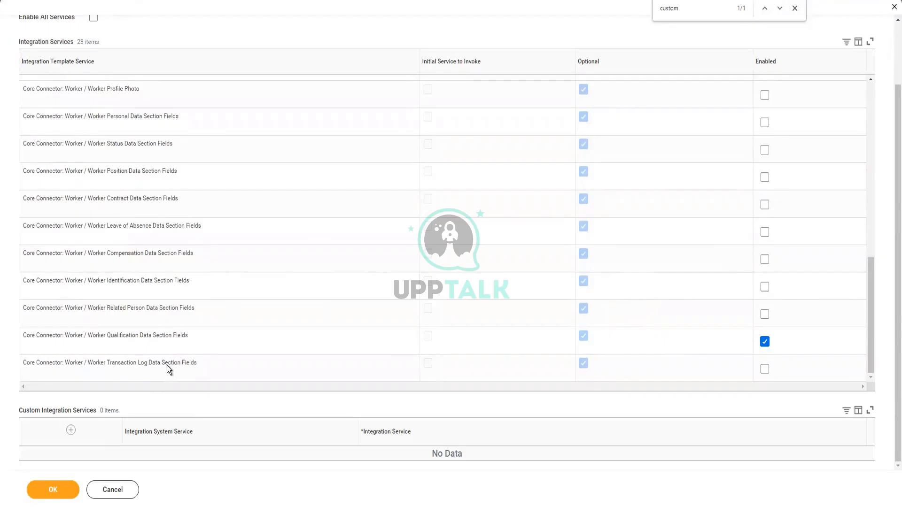
{"action": "left_click", "coordinate": [765, 369]}
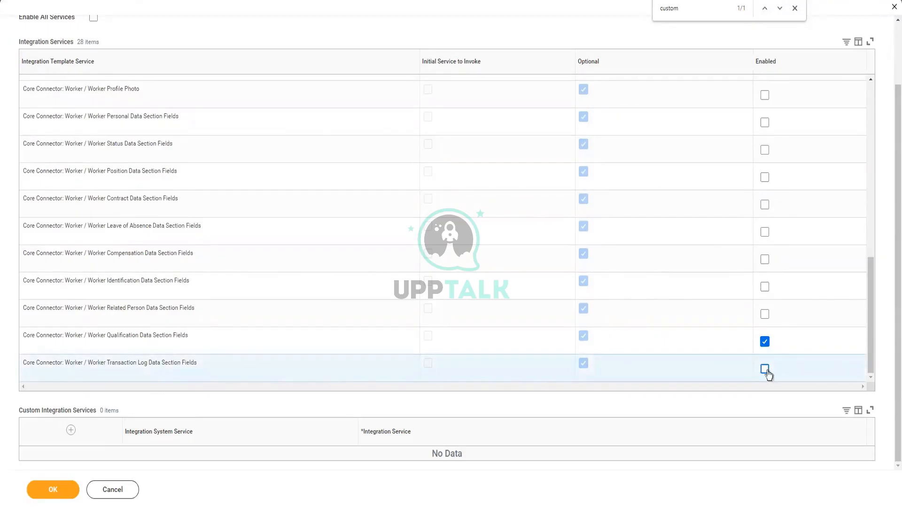
{"action": "left_click", "coordinate": [768, 374]}
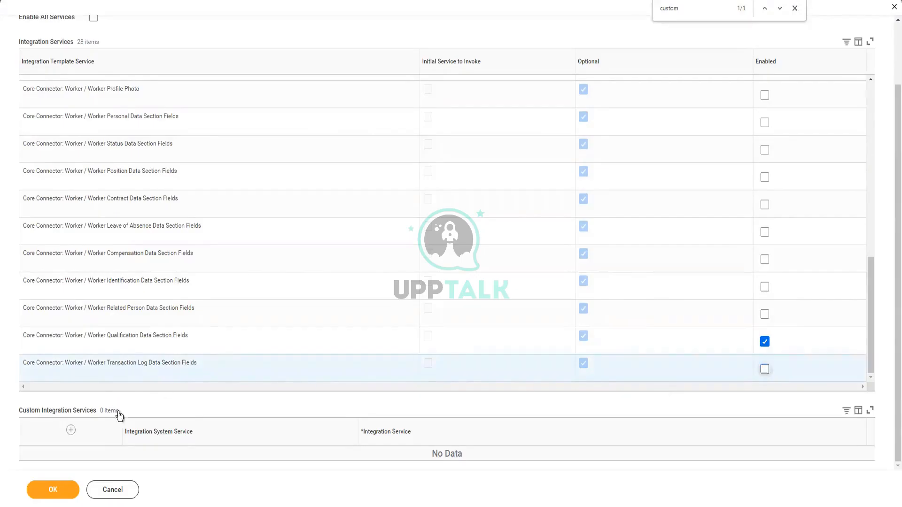
{"action": "left_click", "coordinate": [54, 490]}
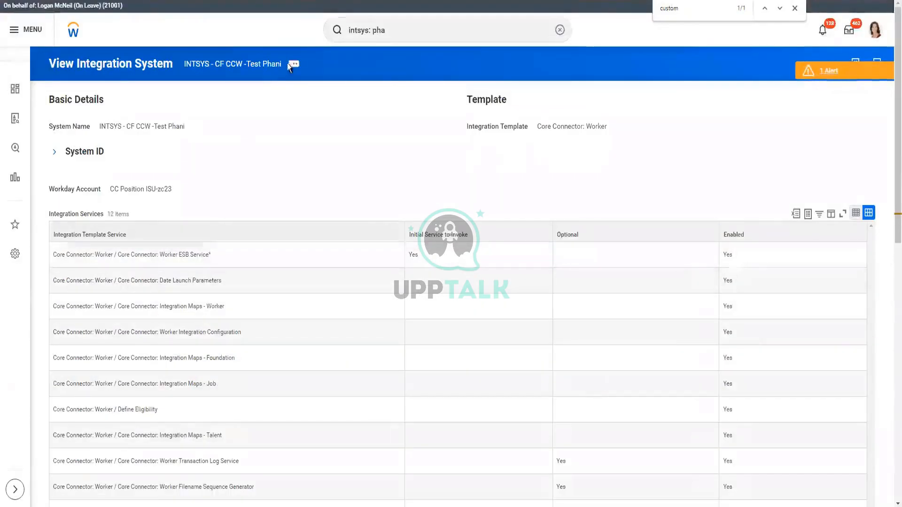
Open Configure Integration Services, cancel out, then bring up the Integration System actions again.
{"action": "left_click", "coordinate": [292, 64]}
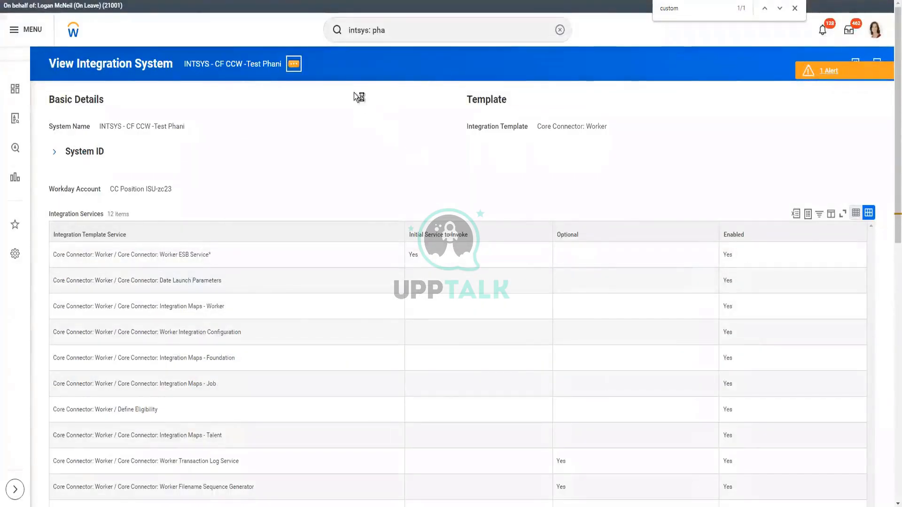
{"action": "left_click", "coordinate": [276, 184]}
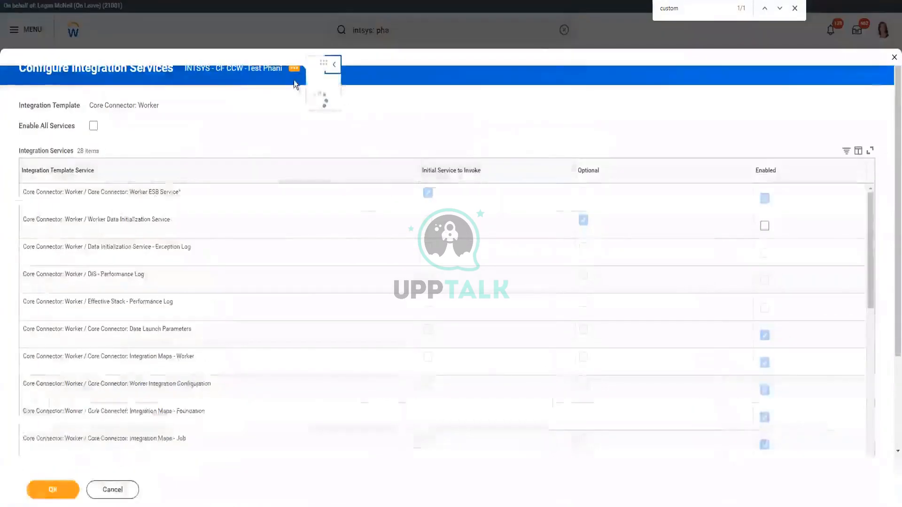
{"action": "left_click", "coordinate": [128, 496]}
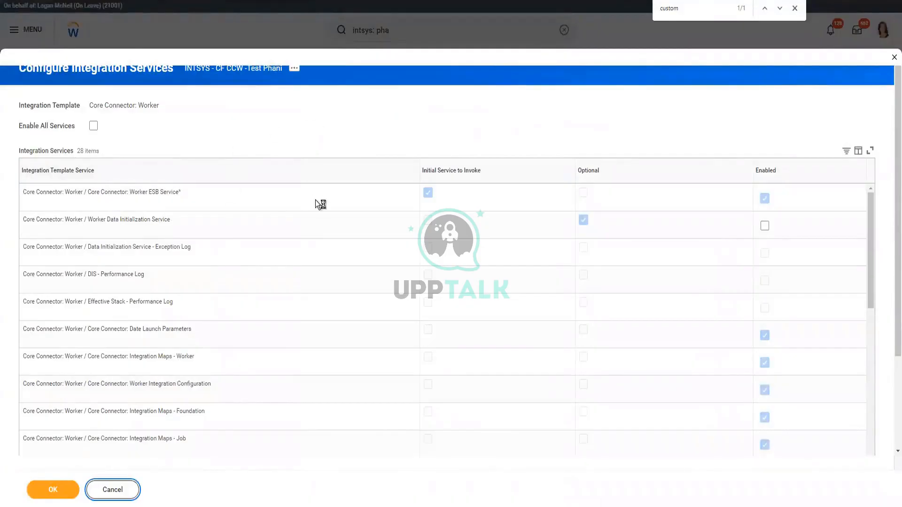
{"action": "scroll", "coordinate": [316, 200], "scroll_direction": "down", "scroll_amount": 4}
{"action": "scroll", "coordinate": [316, 200], "scroll_direction": "down", "scroll_amount": 4}
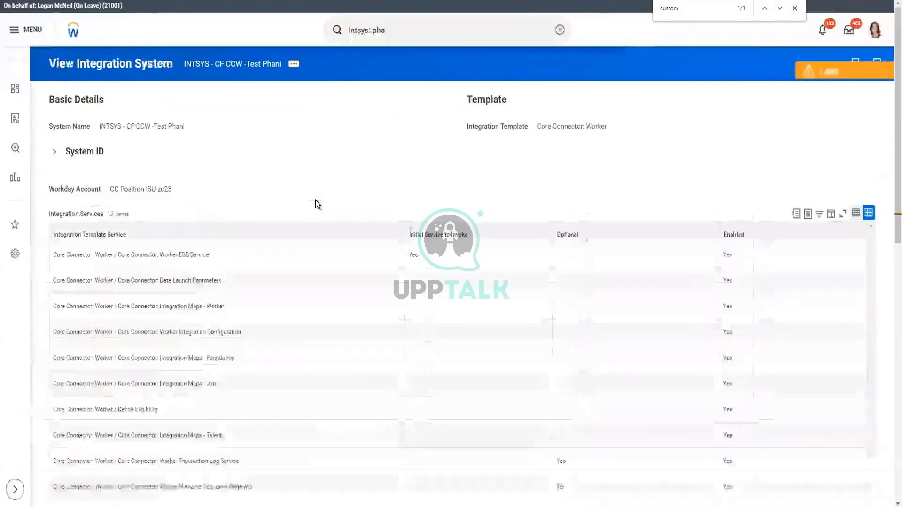
{"action": "scroll", "coordinate": [315, 202], "scroll_direction": "down", "scroll_amount": 4}
{"action": "scroll", "coordinate": [305, 124], "scroll_direction": "up", "scroll_amount": 4}
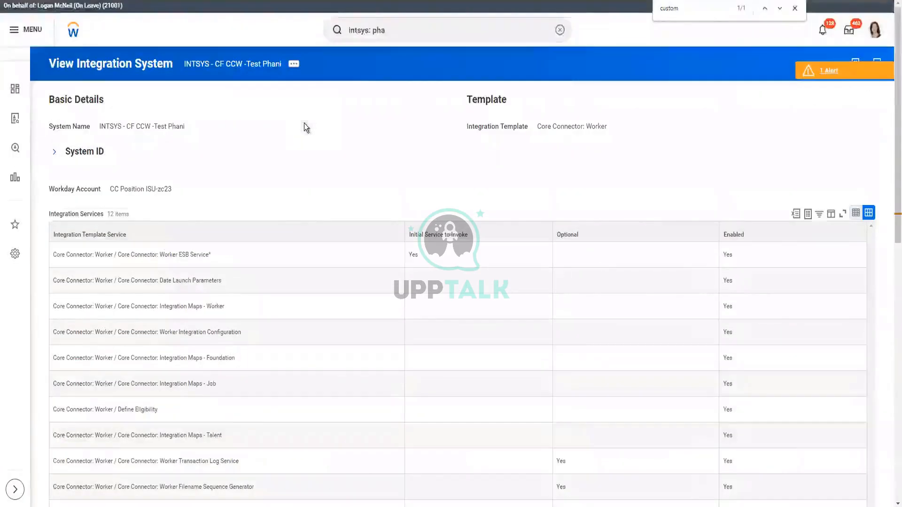
{"action": "left_click", "coordinate": [294, 63]}
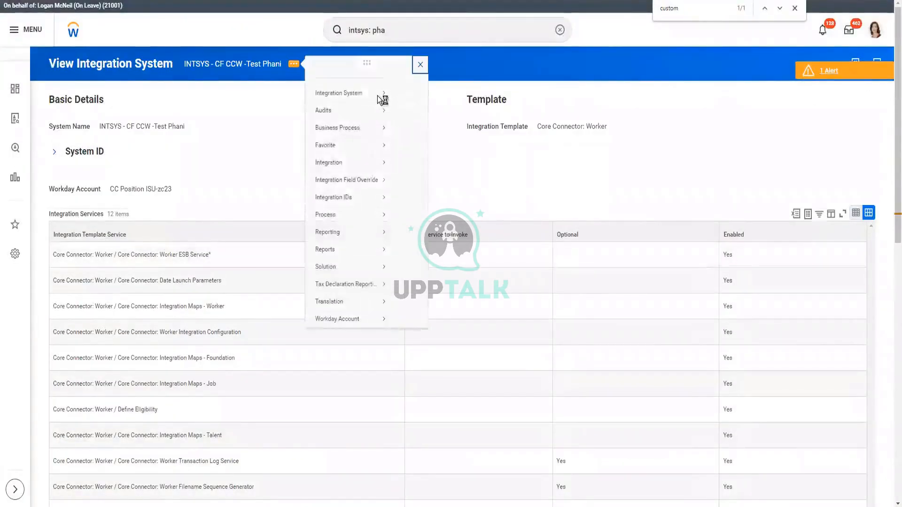
{"action": "mouse_move", "coordinate": [380, 100]}
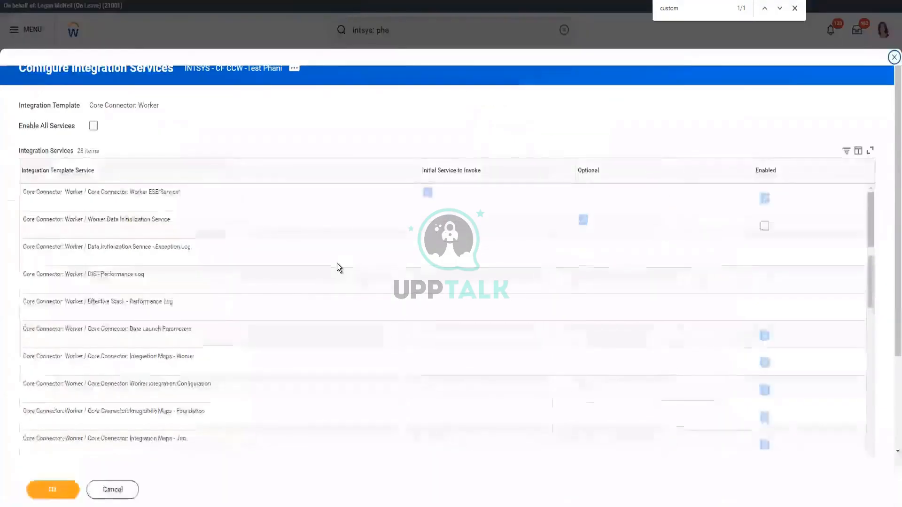
Scroll through the Integration Services list to check which worker services are enabled.
{"action": "scroll", "coordinate": [306, 261], "scroll_direction": "down", "scroll_amount": 3}
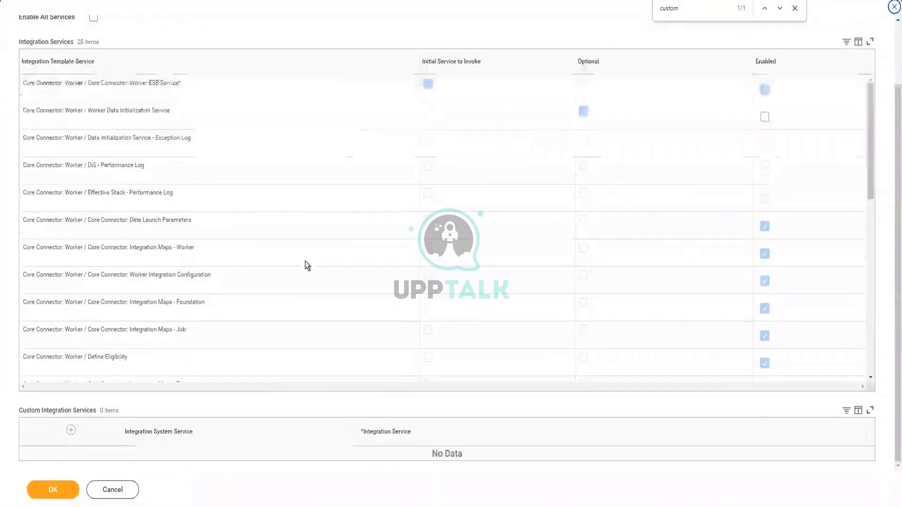
{"action": "scroll", "coordinate": [306, 261], "scroll_direction": "down", "scroll_amount": 3}
{"action": "scroll", "coordinate": [306, 261], "scroll_direction": "down", "scroll_amount": 3}
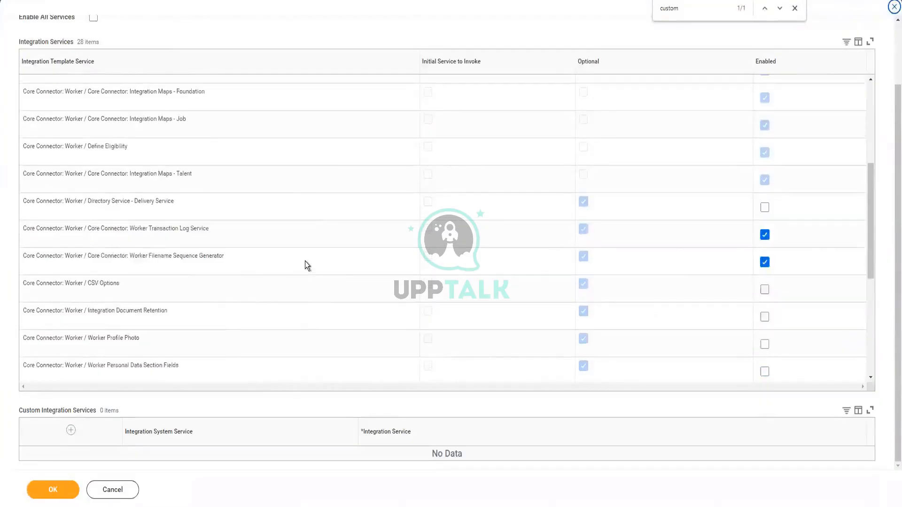
{"action": "scroll", "coordinate": [305, 262], "scroll_direction": "down", "scroll_amount": 3}
{"action": "scroll", "coordinate": [305, 262], "scroll_direction": "down", "scroll_amount": 3}
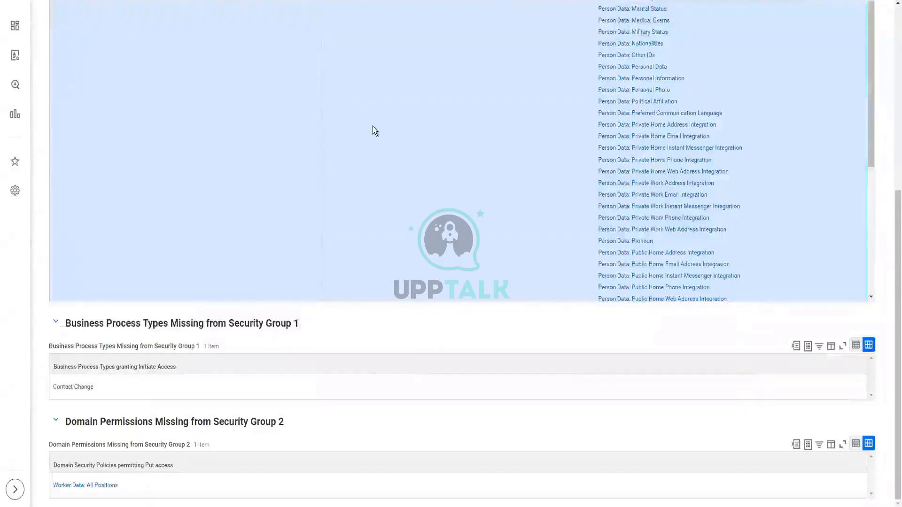
{"action": "scroll", "coordinate": [373, 126], "scroll_direction": "up", "scroll_amount": 10}
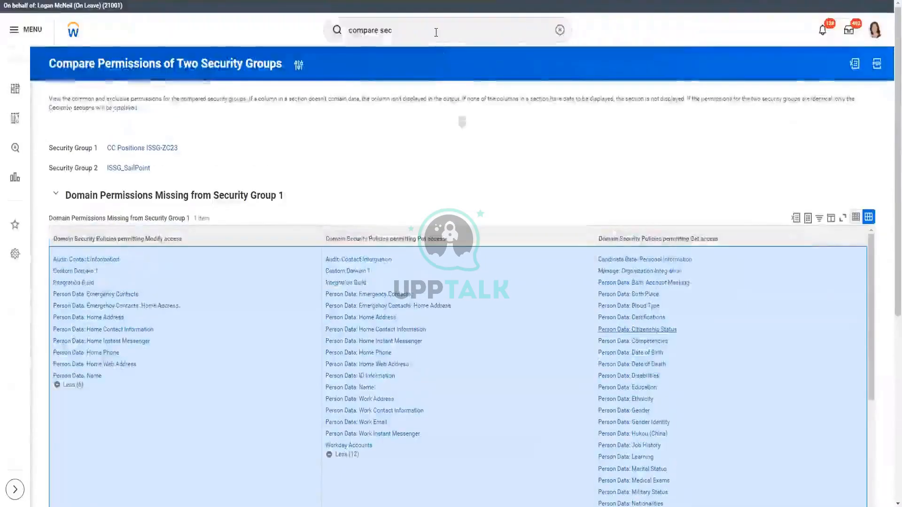
Search 'intsys: CF CCw' and open INTSYS_CF-CCW - Test Integration System.
{"action": "left_click", "coordinate": [436, 31]}
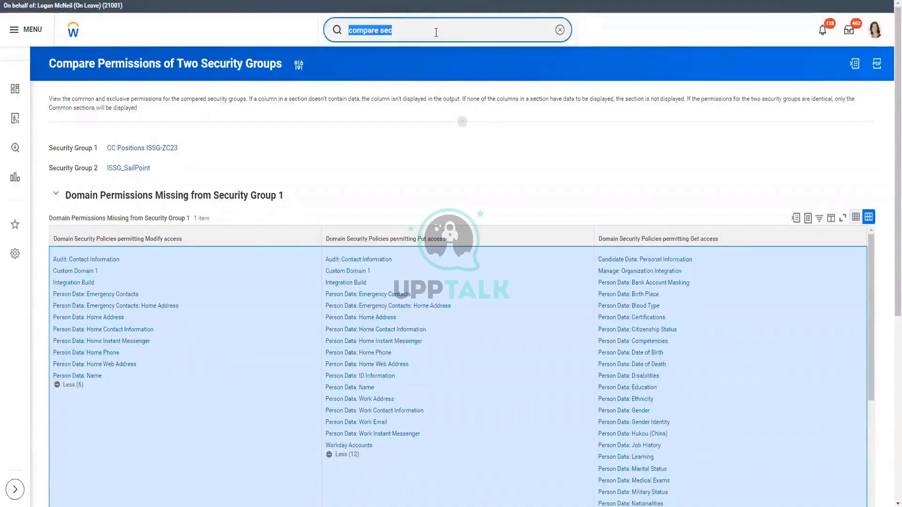
{"action": "type", "text": "intsys: CF"}
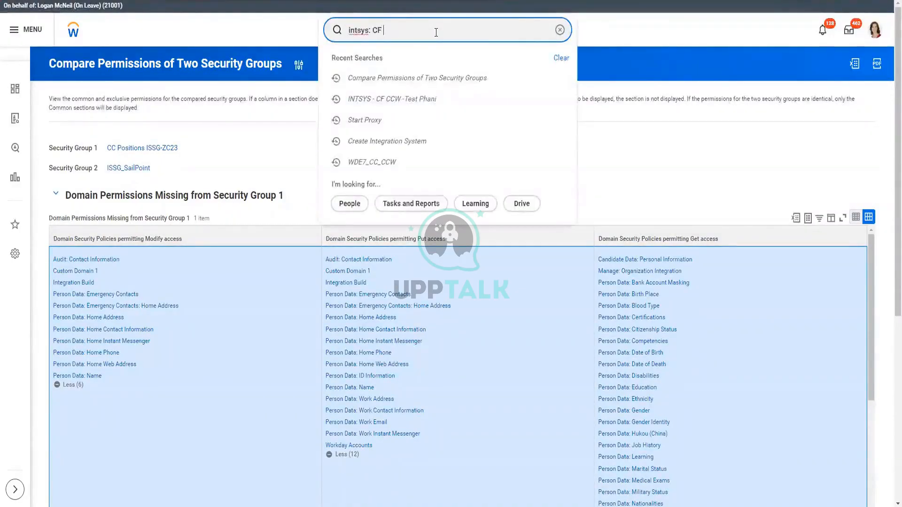
{"action": "type", "text": " CCw"}
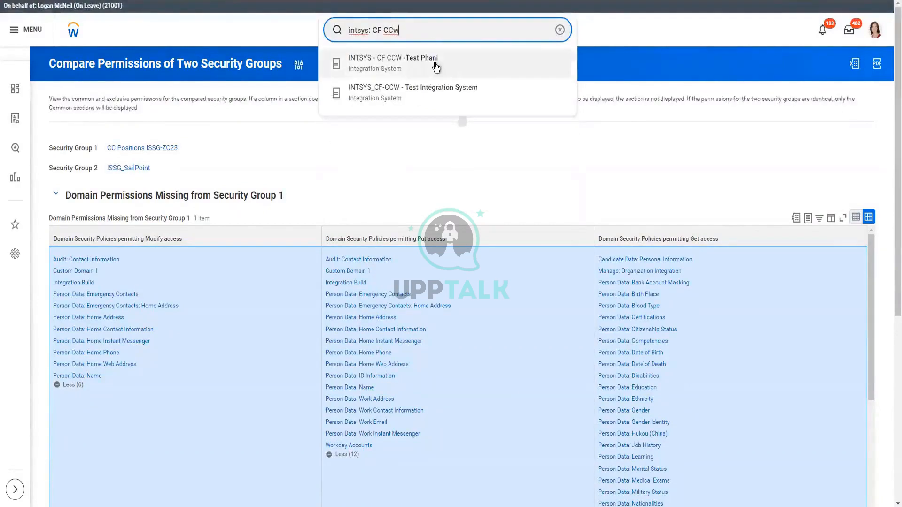
{"action": "left_click", "coordinate": [431, 93]}
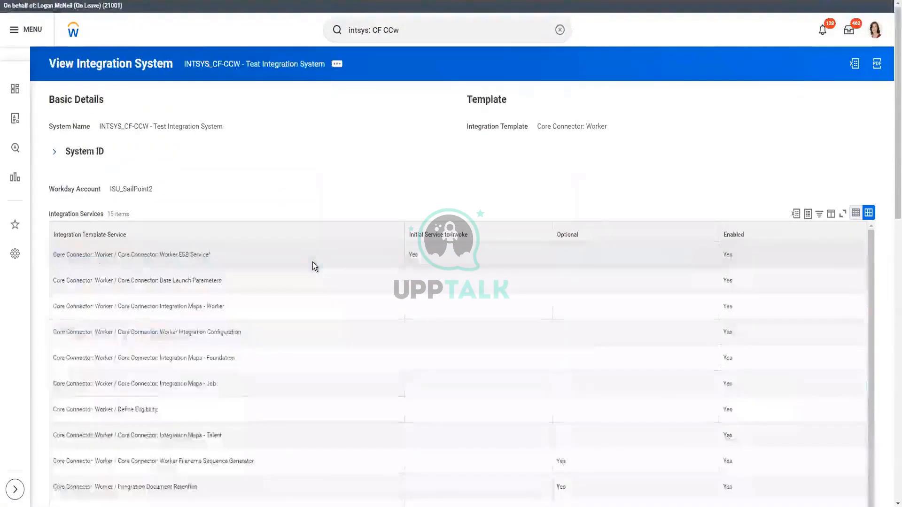
{"action": "scroll", "coordinate": [330, 168], "scroll_direction": "down", "scroll_amount": 8}
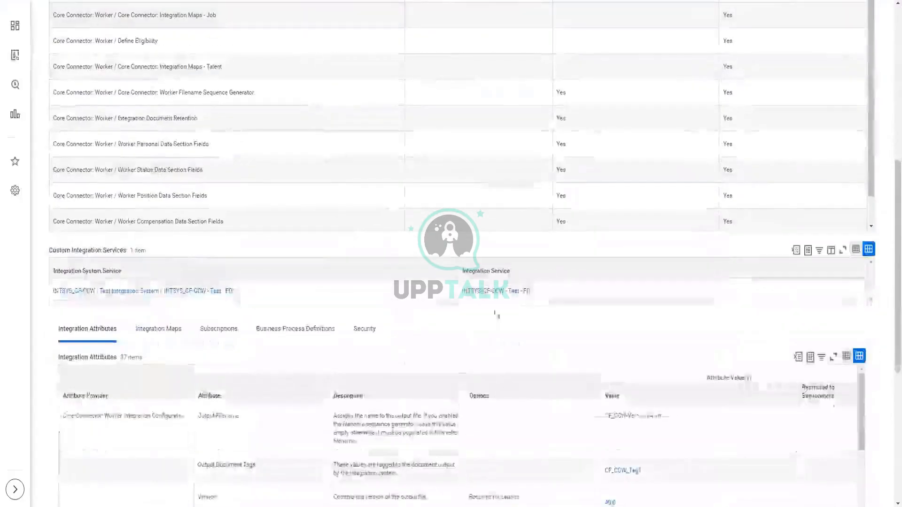
{"action": "right_click", "coordinate": [524, 303]}
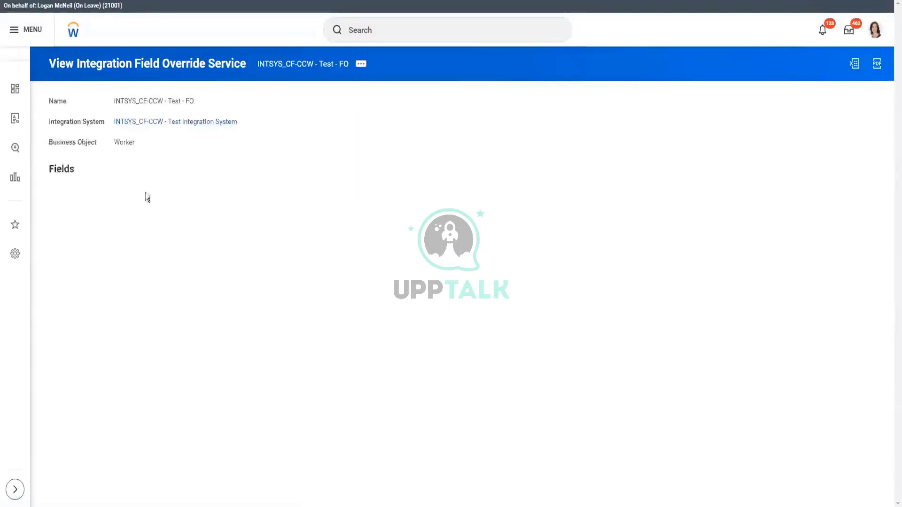
{"action": "double_click", "coordinate": [64, 230]}
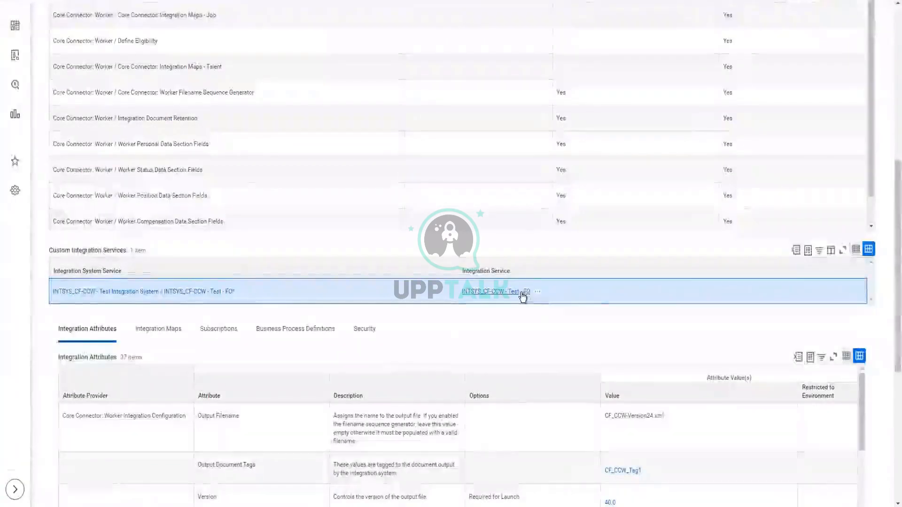
{"action": "scroll", "coordinate": [270, 174], "scroll_direction": "up", "scroll_amount": 2}
{"action": "scroll", "coordinate": [270, 173], "scroll_direction": "up", "scroll_amount": 5}
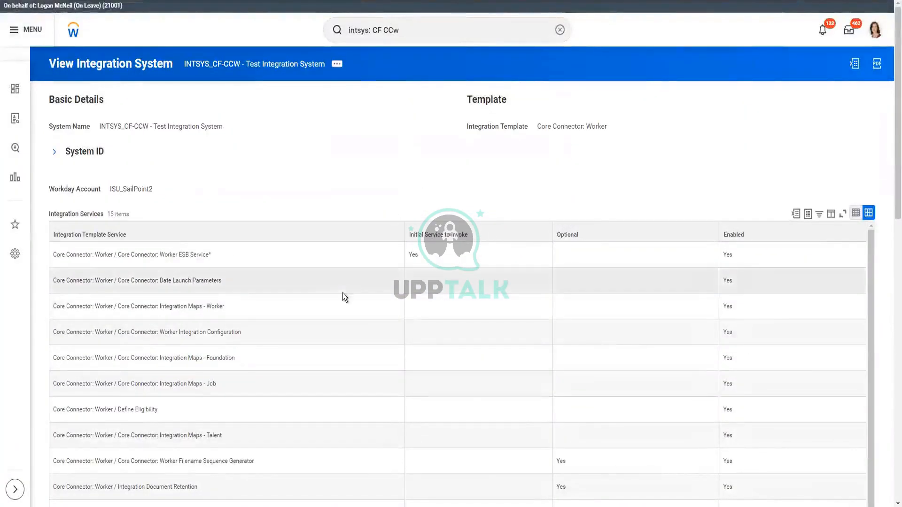
Add a custom service row and pick INTSYS_CF-CCW - Test - FO by searching 'CF'.
{"action": "scroll", "coordinate": [503, 303], "scroll_direction": "down", "scroll_amount": 1}
{"action": "scroll", "coordinate": [408, 176], "scroll_direction": "down", "scroll_amount": 3}
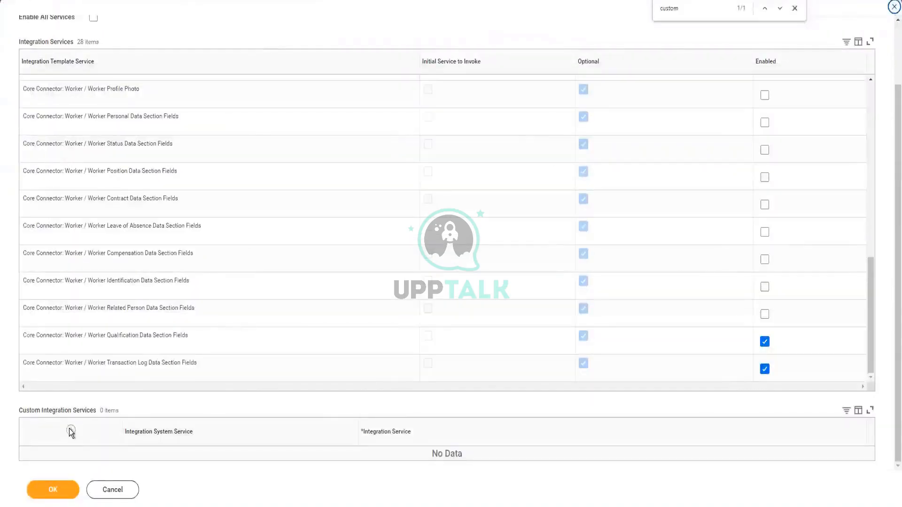
{"action": "left_click", "coordinate": [241, 463]}
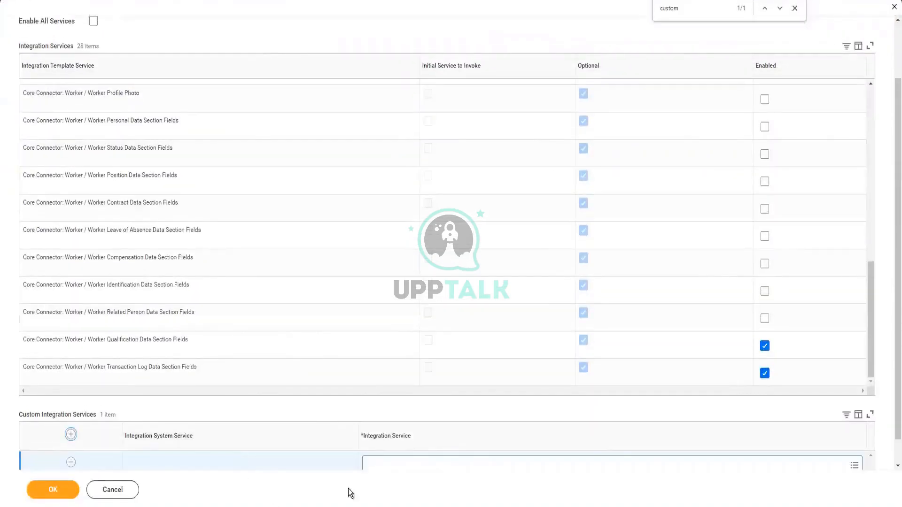
{"action": "left_click", "coordinate": [569, 467]}
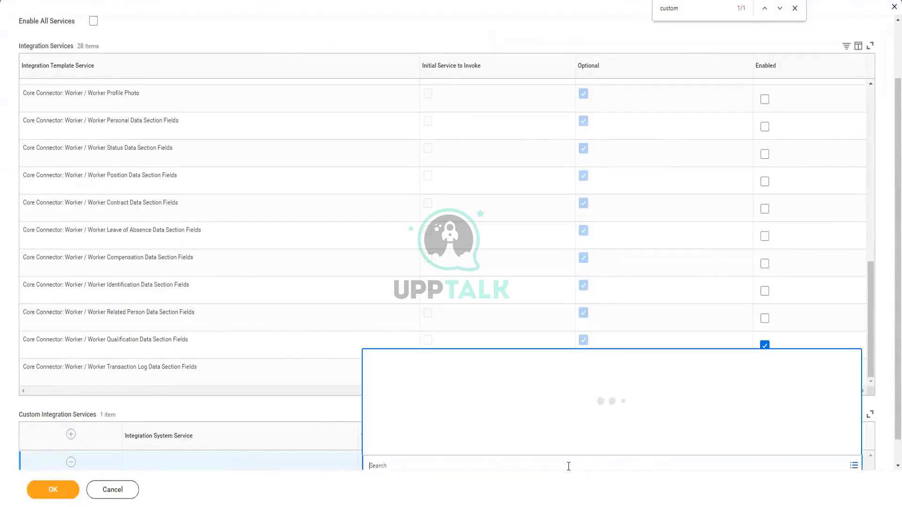
{"action": "type", "text": "CF CC"}
{"action": "key", "text": "Return"}
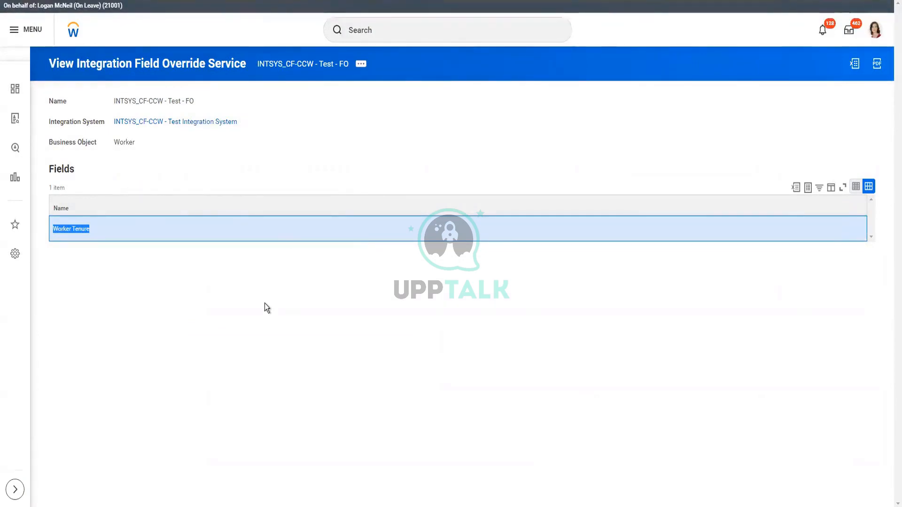
Search 'create int ser', then cancel and discard the unsaved Test Phani service edits.
{"action": "left_click", "coordinate": [434, 26]}
{"action": "left_click", "coordinate": [433, 25]}
{"action": "type", "text": "create in"}
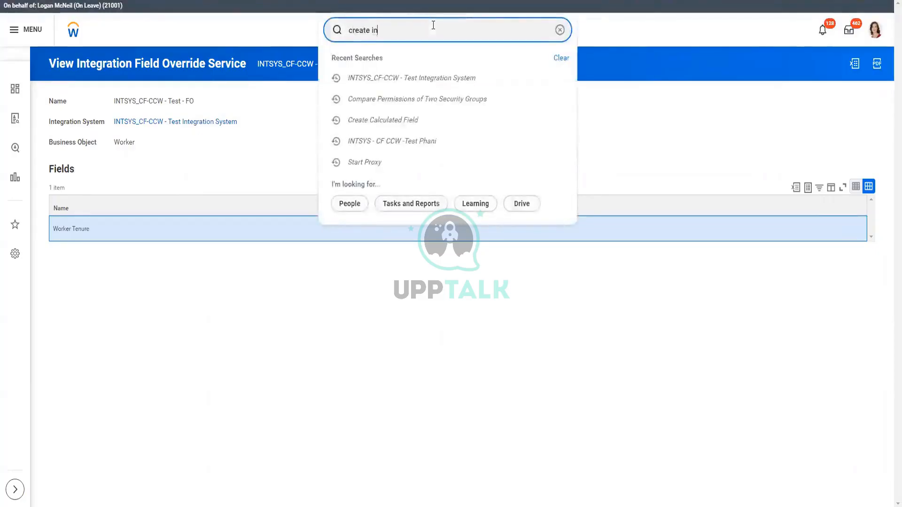
{"action": "type", "text": "t ser"}
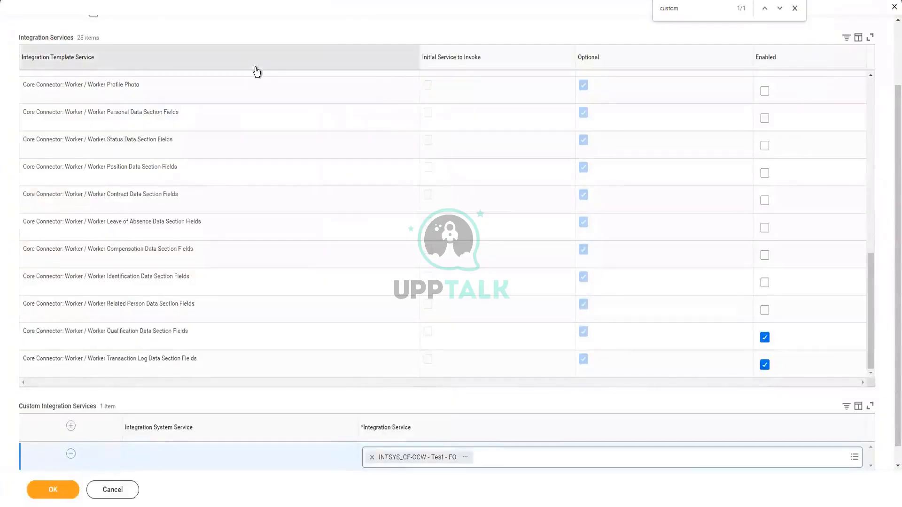
{"action": "scroll", "coordinate": [286, 29], "scroll_direction": "up", "scroll_amount": 2}
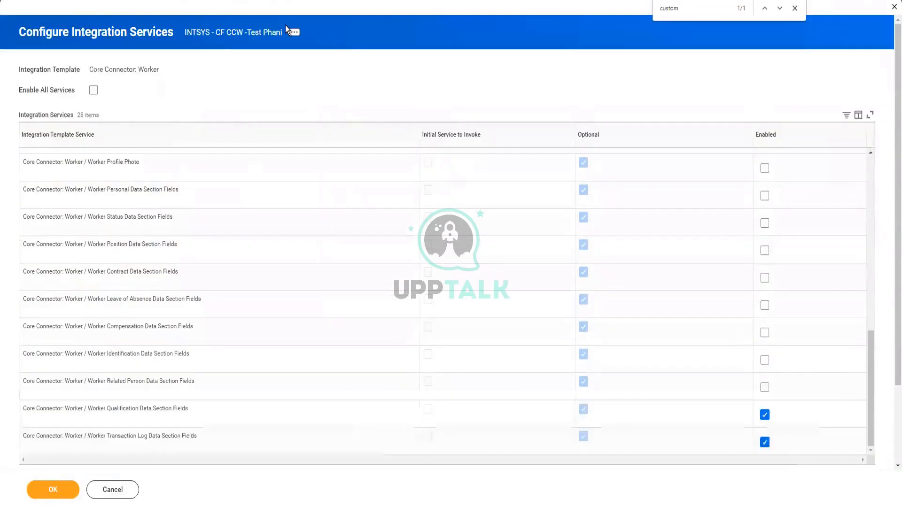
{"action": "scroll", "coordinate": [285, 29], "scroll_direction": "down", "scroll_amount": 3}
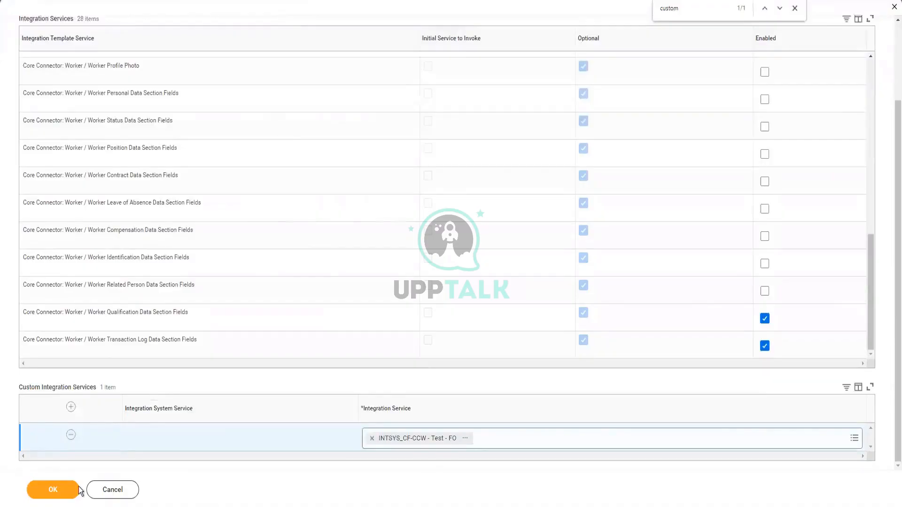
{"action": "left_click", "coordinate": [119, 493]}
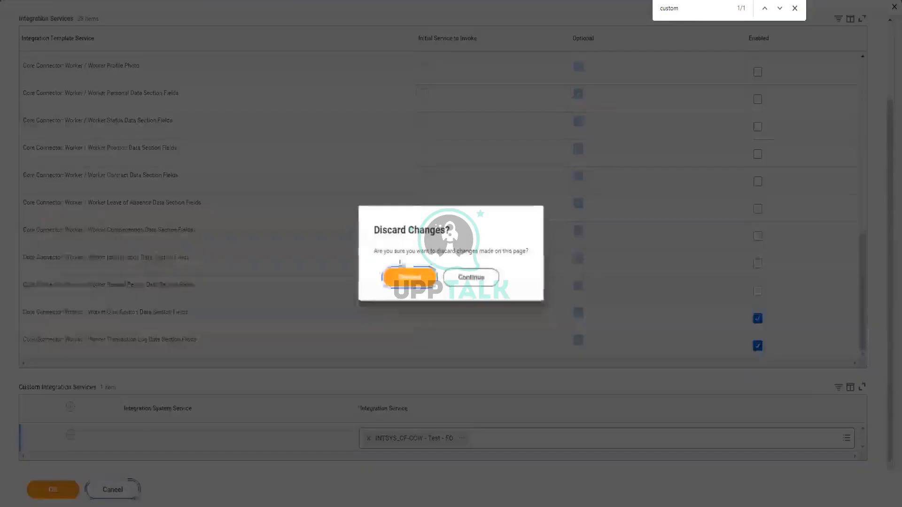
{"action": "left_click", "coordinate": [407, 279]}
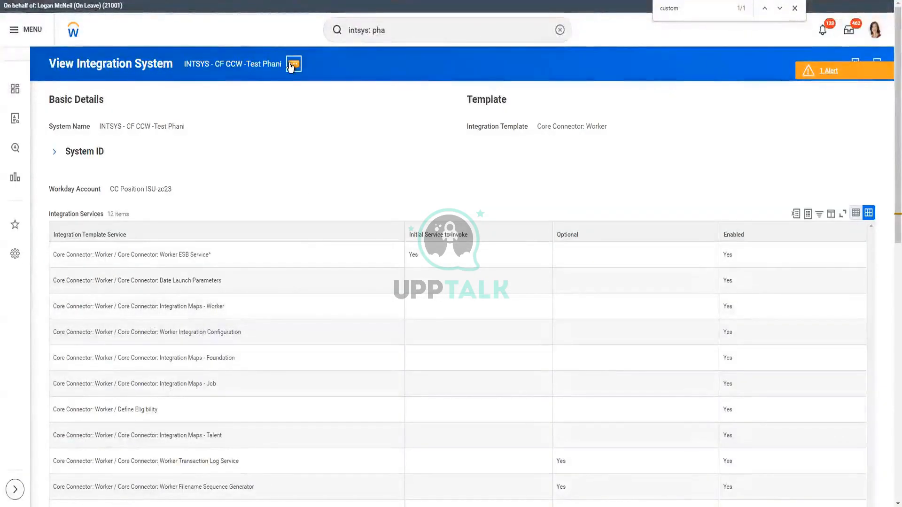
Set the Test Phani transaction log to override defaults and subscribe to all transaction types.
{"action": "left_click", "coordinate": [292, 65]}
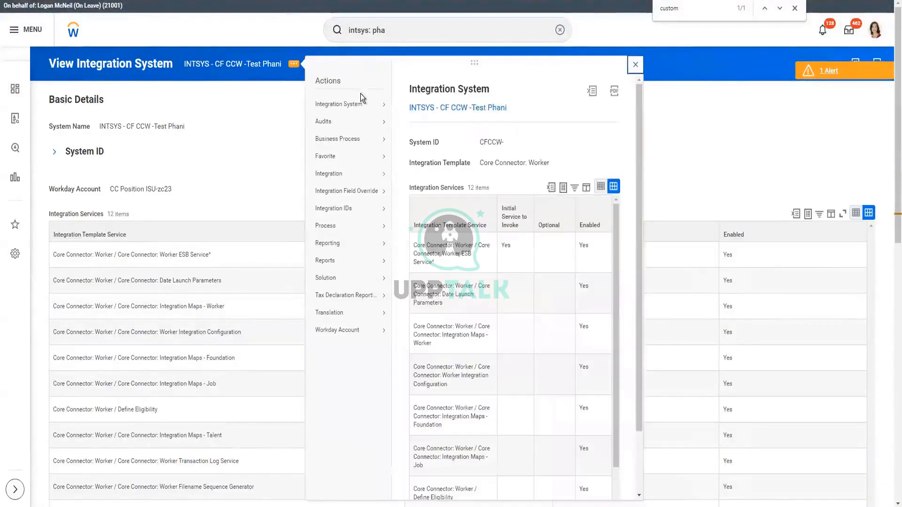
{"action": "mouse_move", "coordinate": [357, 107]}
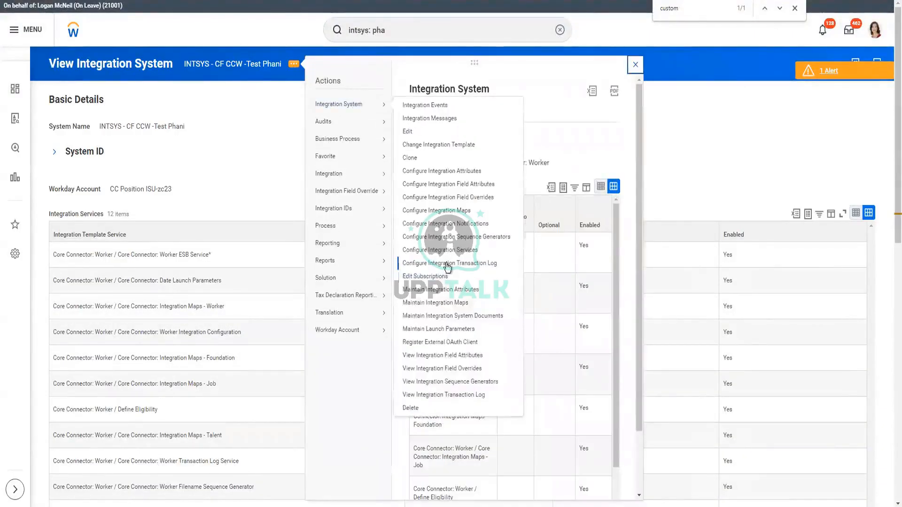
{"action": "left_click", "coordinate": [421, 260]}
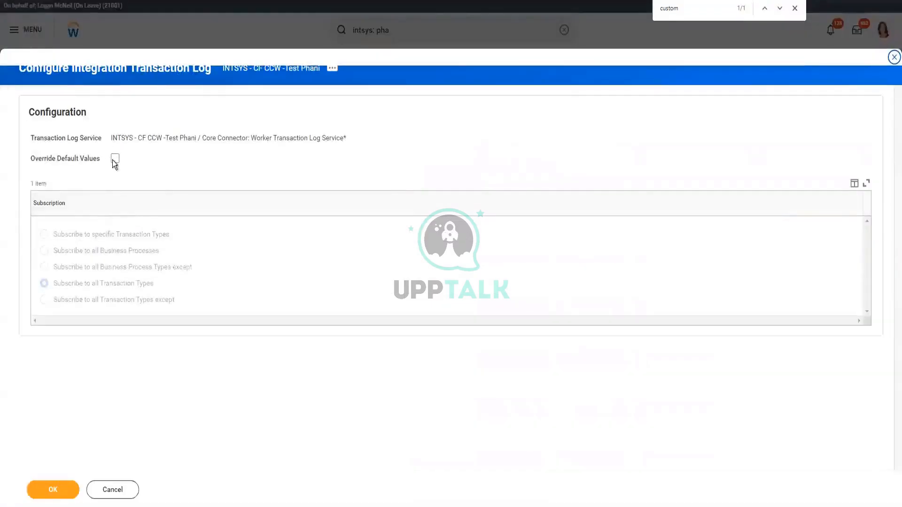
{"action": "left_click", "coordinate": [114, 160]}
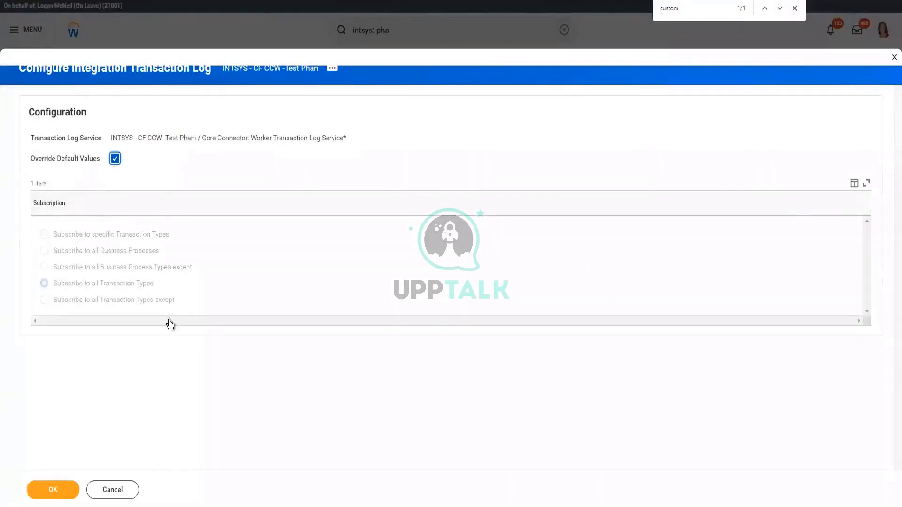
{"action": "left_click", "coordinate": [92, 254]}
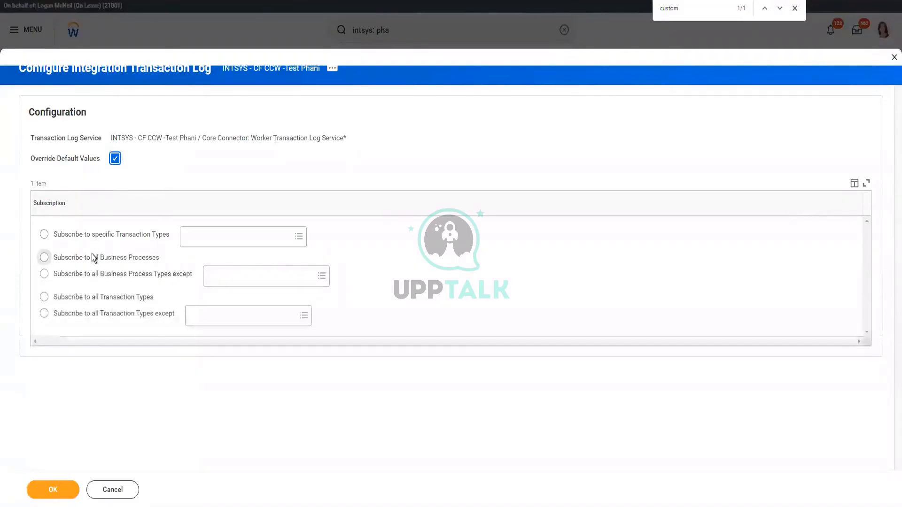
{"action": "left_click", "coordinate": [132, 299]}
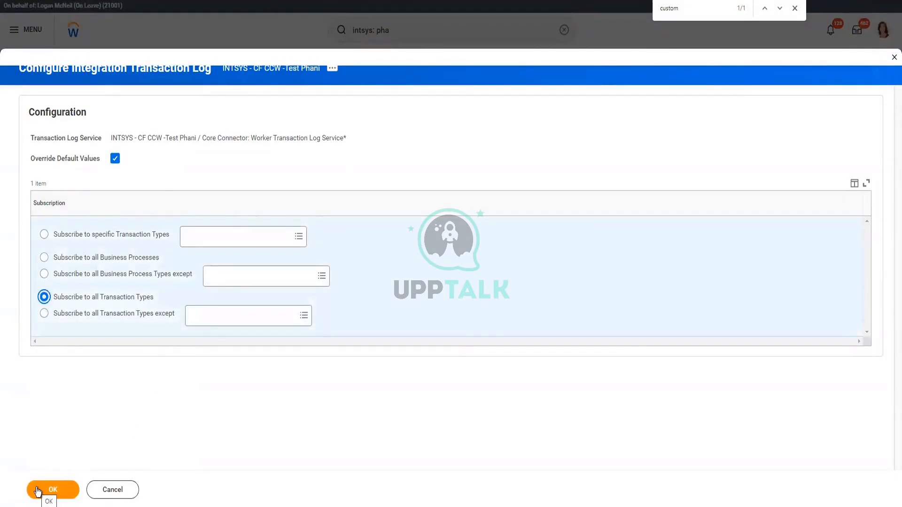
{"action": "left_click", "coordinate": [39, 491]}
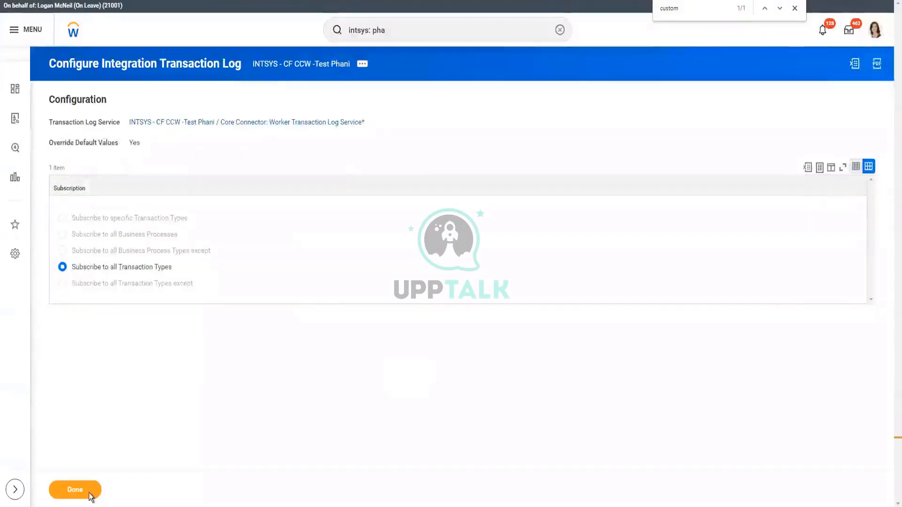
{"action": "left_click", "coordinate": [90, 496]}
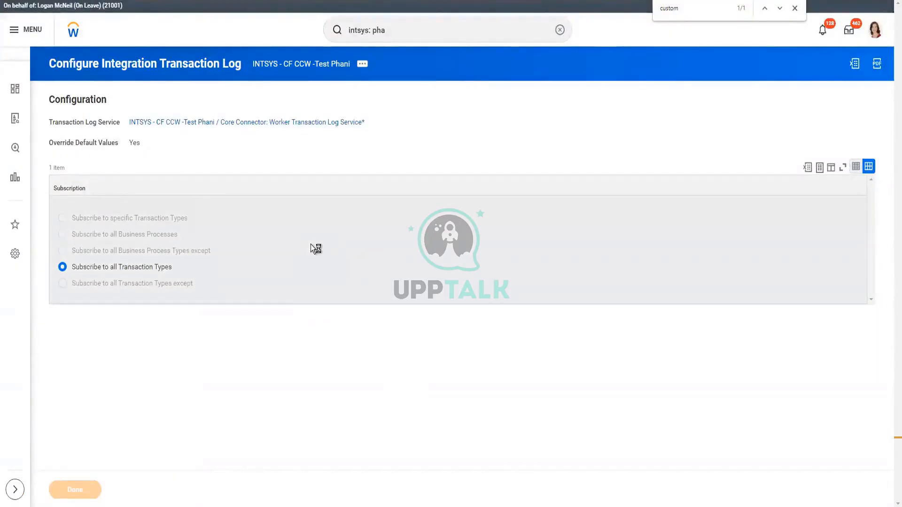
Find the 'log' matches among Test Phani's services and attributes, then return to the top.
{"action": "scroll", "coordinate": [298, 252], "scroll_direction": "down", "scroll_amount": 3}
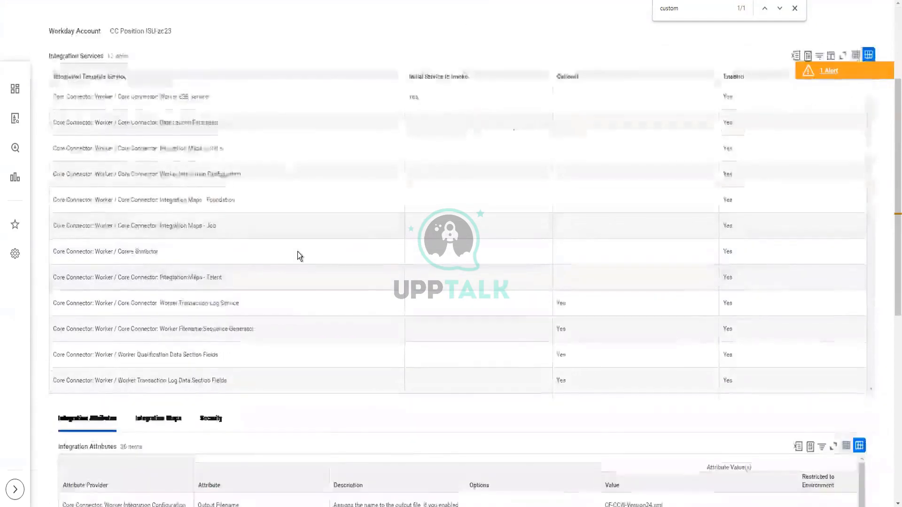
{"action": "scroll", "coordinate": [298, 252], "scroll_direction": "down", "scroll_amount": 10}
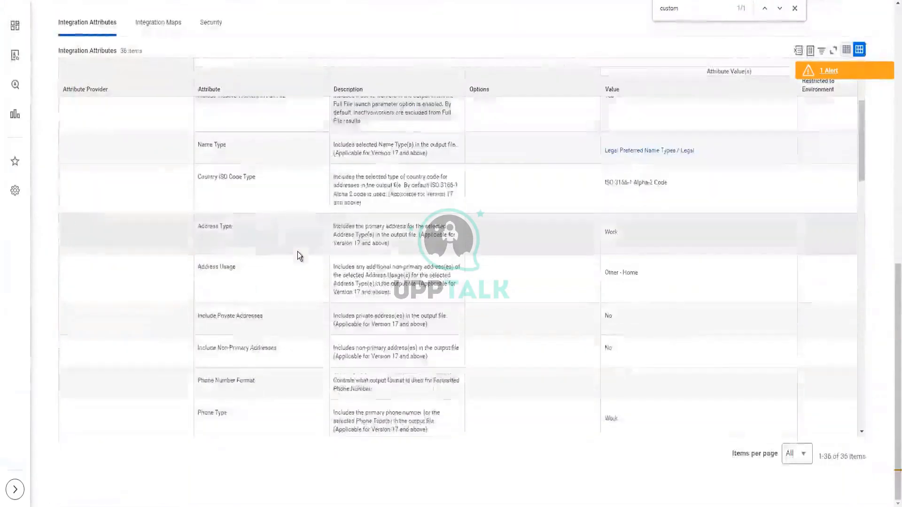
{"action": "scroll", "coordinate": [298, 252], "scroll_direction": "down", "scroll_amount": 5}
{"action": "scroll", "coordinate": [297, 252], "scroll_direction": "down", "scroll_amount": 2}
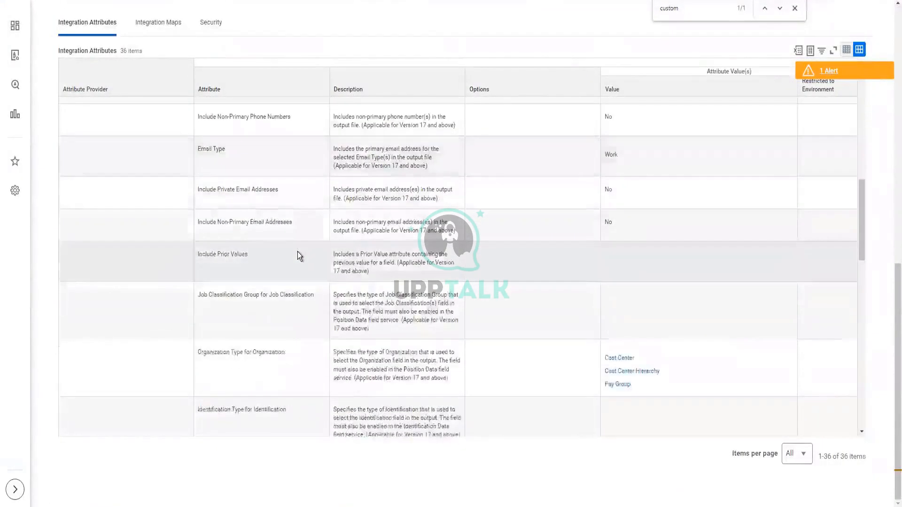
{"action": "scroll", "coordinate": [298, 255], "scroll_direction": "down", "scroll_amount": 6}
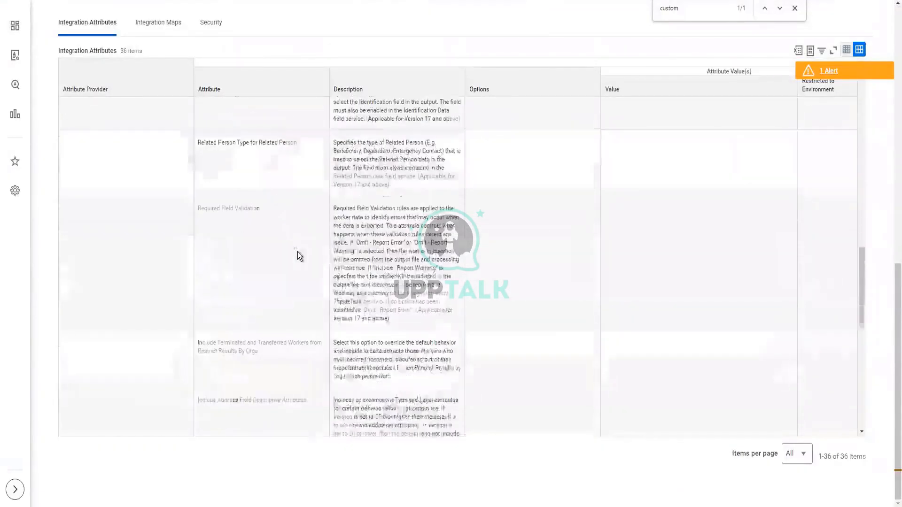
{"action": "key", "text": "ctrl+f"}
{"action": "type", "text": "log"}
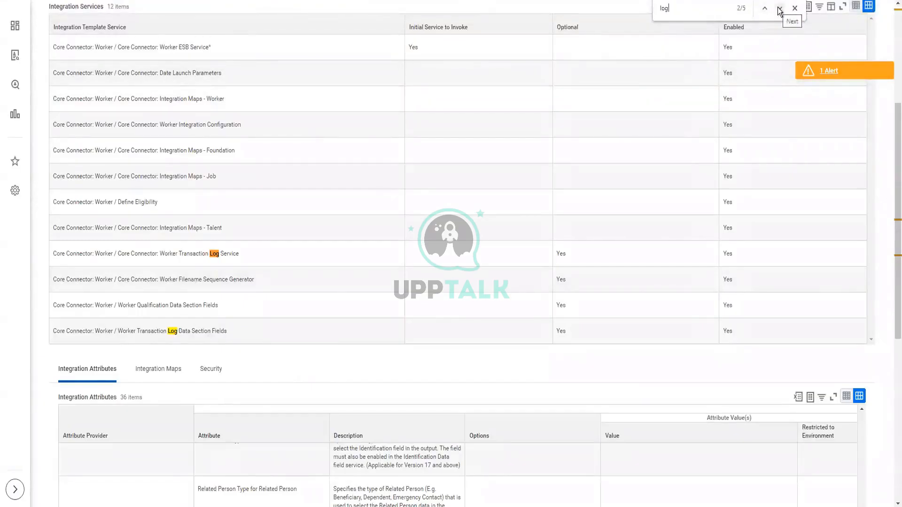
{"action": "left_click", "coordinate": [779, 10]}
{"action": "left_click", "coordinate": [780, 9]}
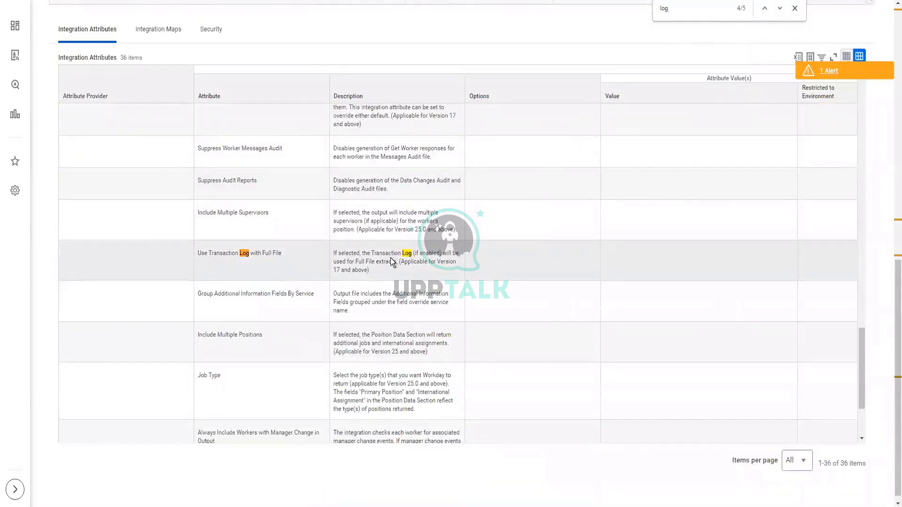
{"action": "scroll", "coordinate": [590, 278], "scroll_direction": "up", "scroll_amount": 15}
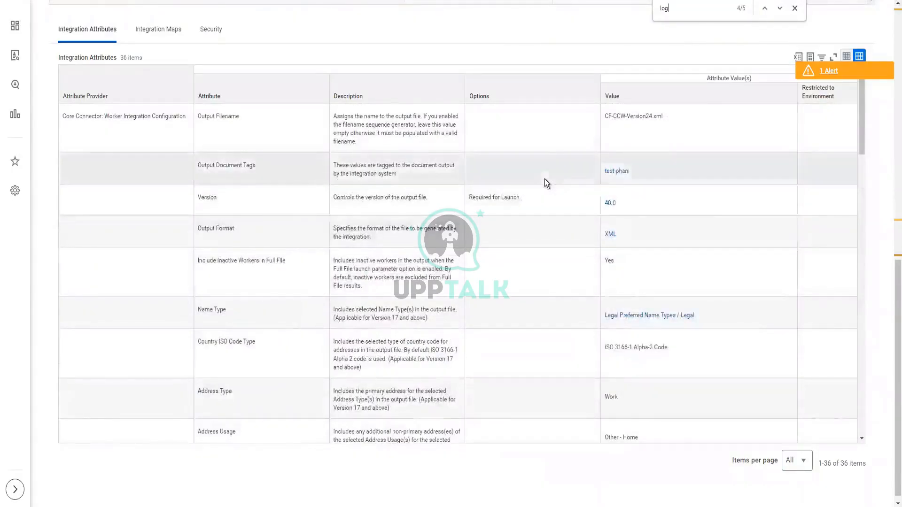
{"action": "scroll", "coordinate": [545, 179], "scroll_direction": "up", "scroll_amount": 15}
{"action": "left_click", "coordinate": [294, 63]}
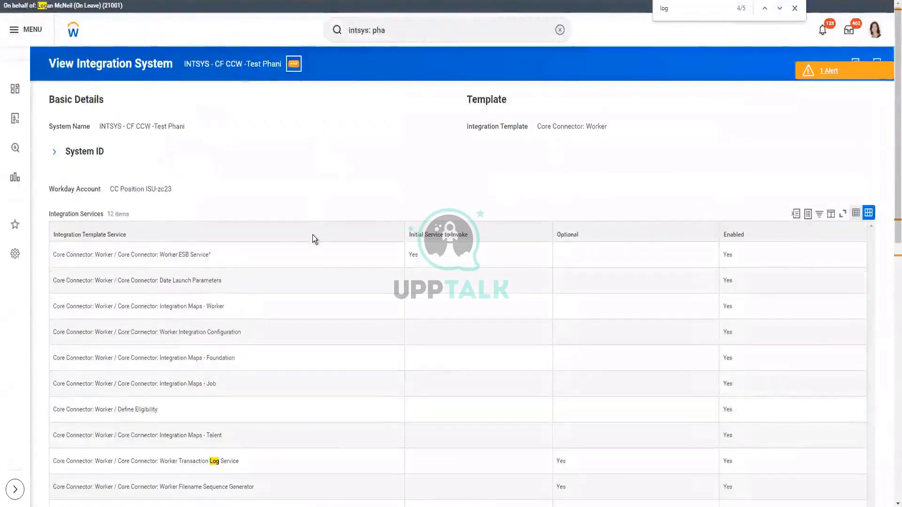
Subscribe the integration system to all transaction types and try to save the subscription.
{"action": "left_click", "coordinate": [294, 63]}
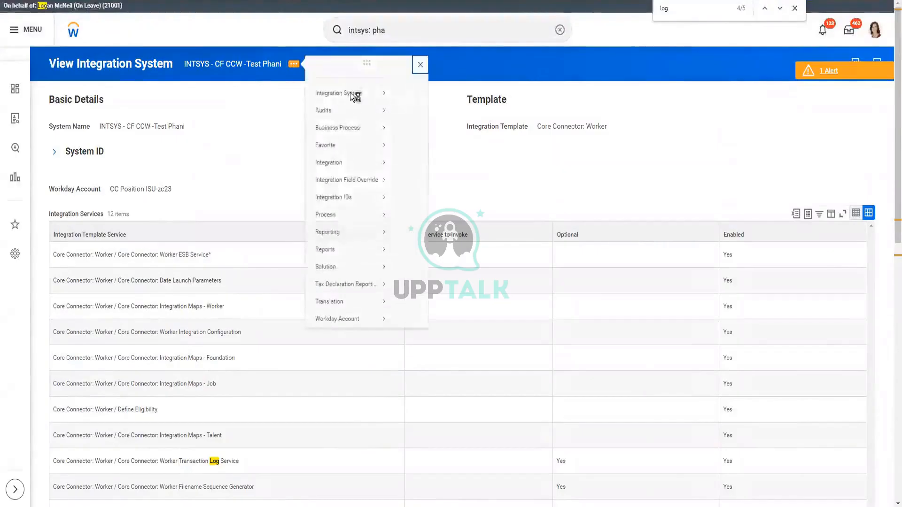
{"action": "mouse_move", "coordinate": [351, 105]}
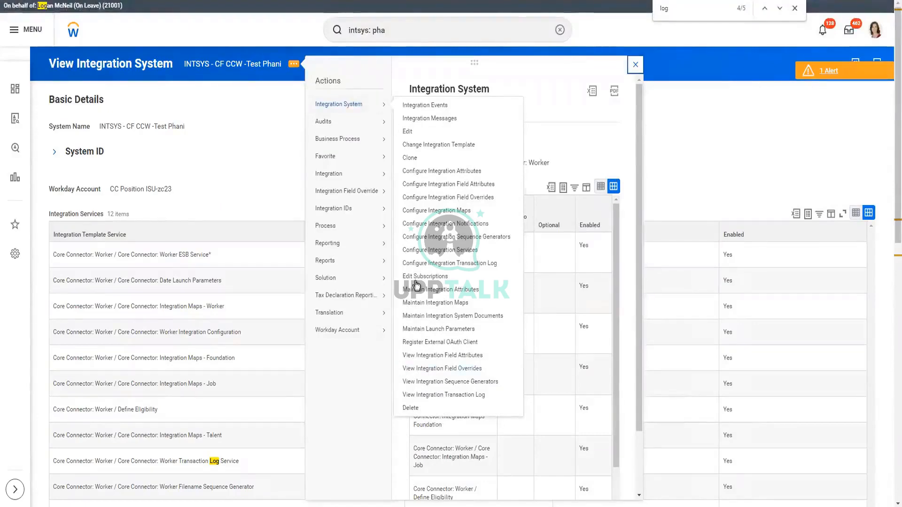
{"action": "left_click", "coordinate": [256, 272]}
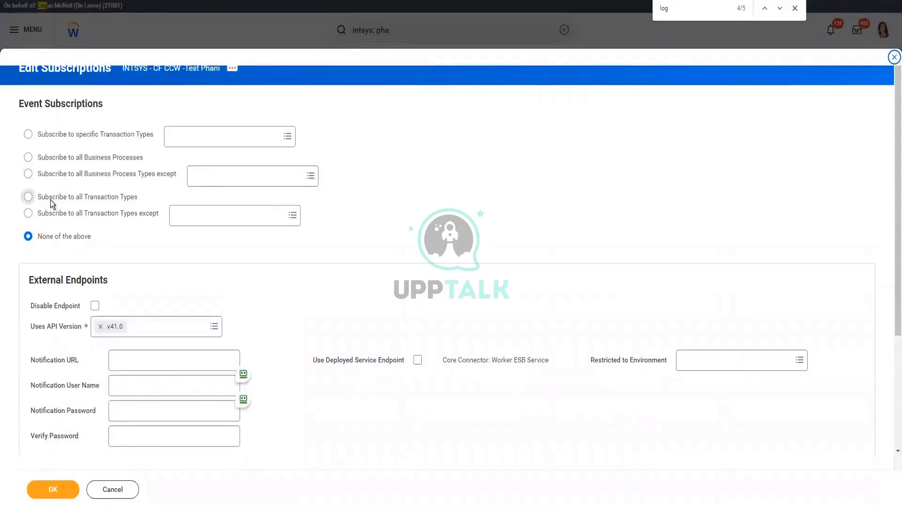
{"action": "left_click", "coordinate": [50, 200]}
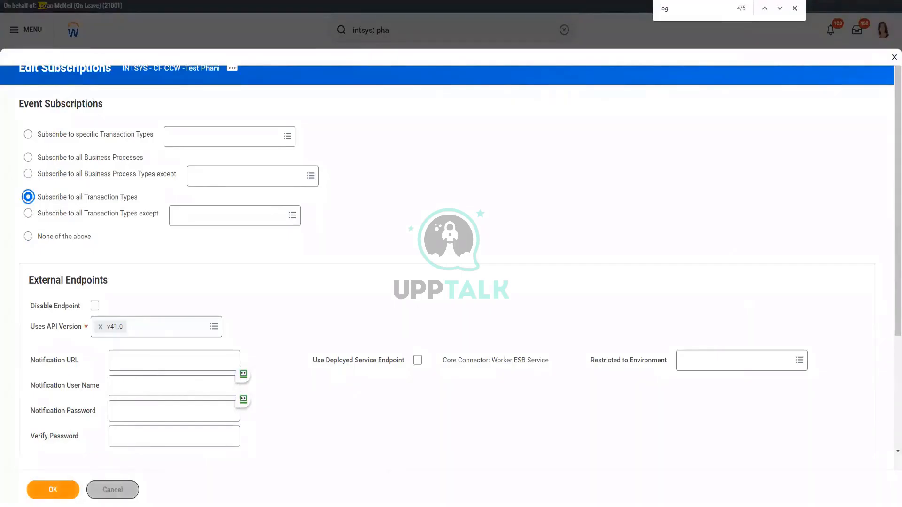
{"action": "left_click", "coordinate": [53, 489]}
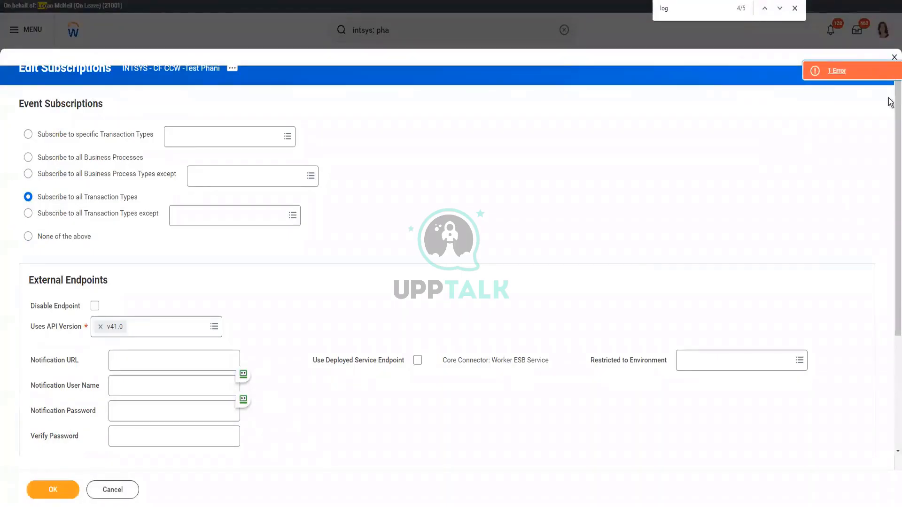
Dismiss the subscription error, remove the external endpoint, and save the edited subscriptions.
{"action": "left_click", "coordinate": [846, 72]}
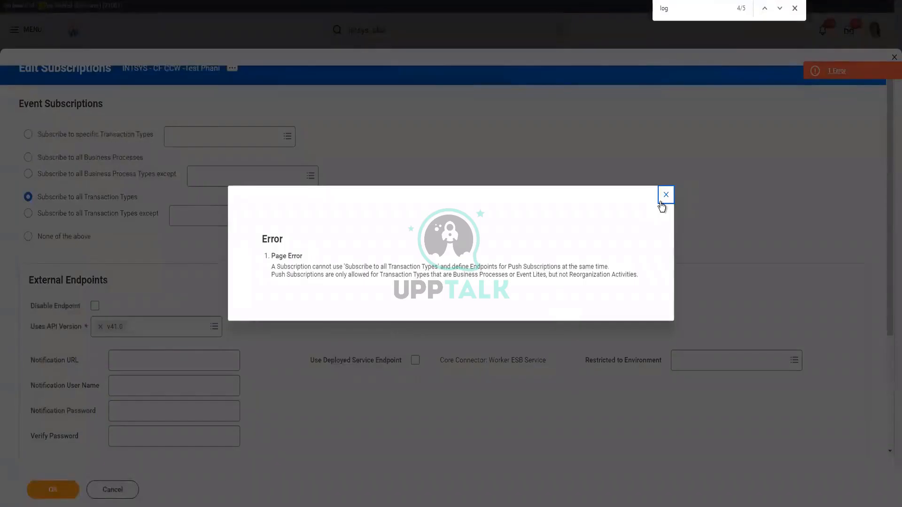
{"action": "left_click", "coordinate": [101, 313]}
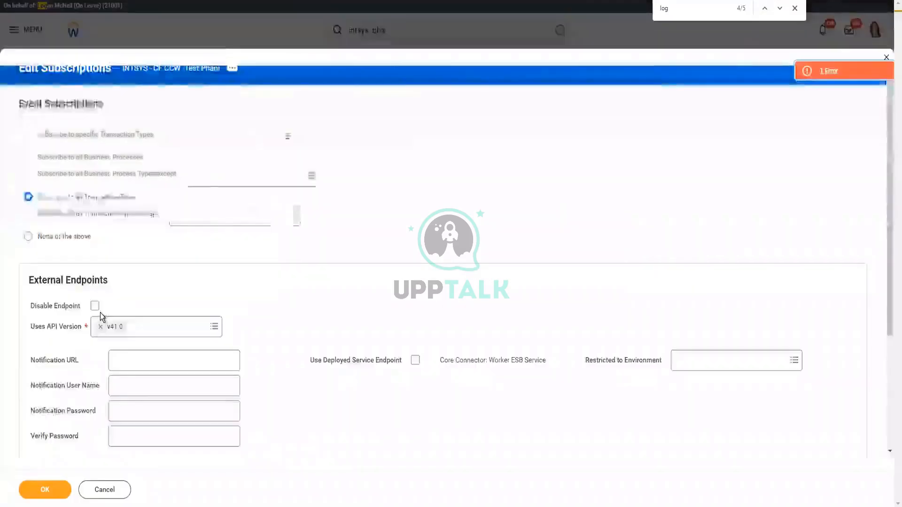
{"action": "scroll", "coordinate": [100, 313], "scroll_direction": "down", "scroll_amount": 5}
{"action": "left_click", "coordinate": [52, 320]}
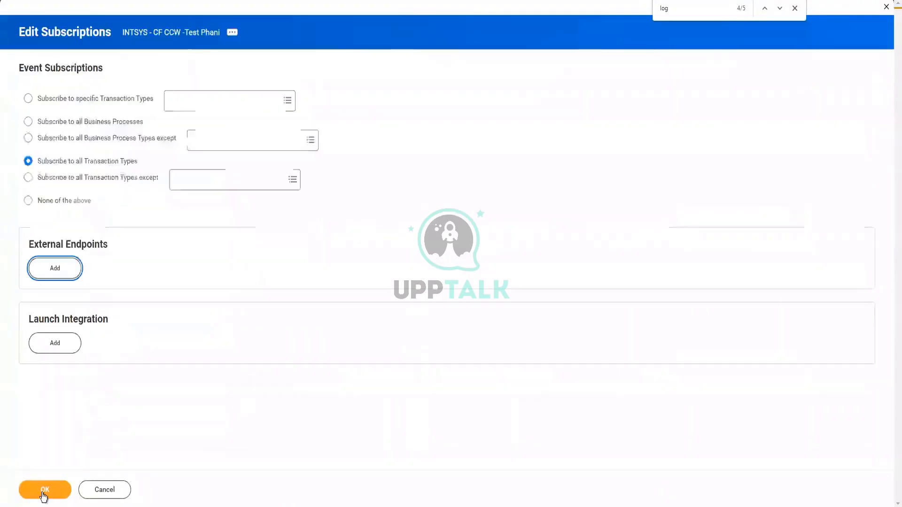
{"action": "left_click", "coordinate": [43, 492]}
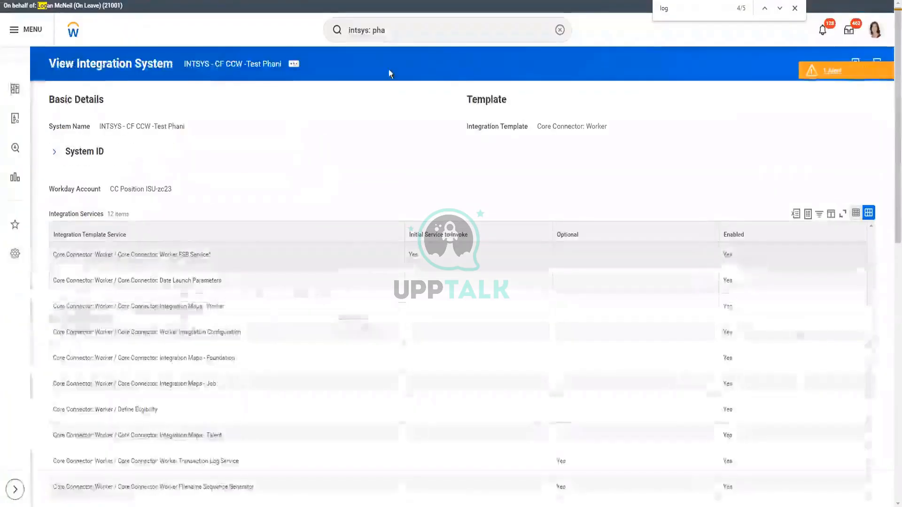
Read and close the page alert on the integration system's page.
{"action": "left_click", "coordinate": [294, 66]}
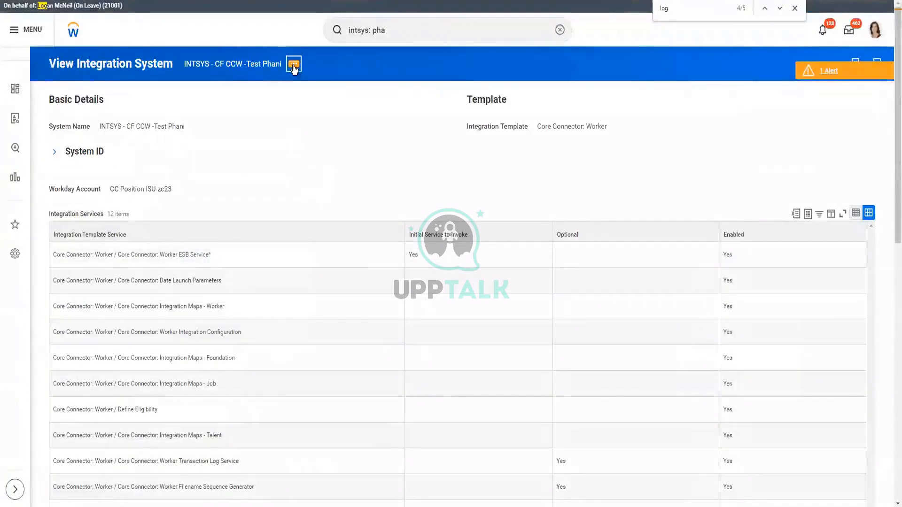
{"action": "left_click", "coordinate": [829, 71]}
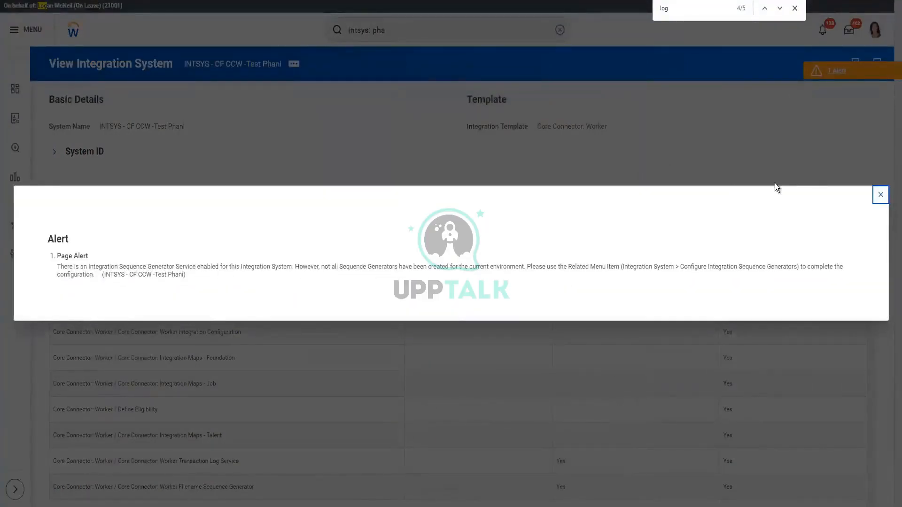
{"action": "left_click", "coordinate": [881, 196]}
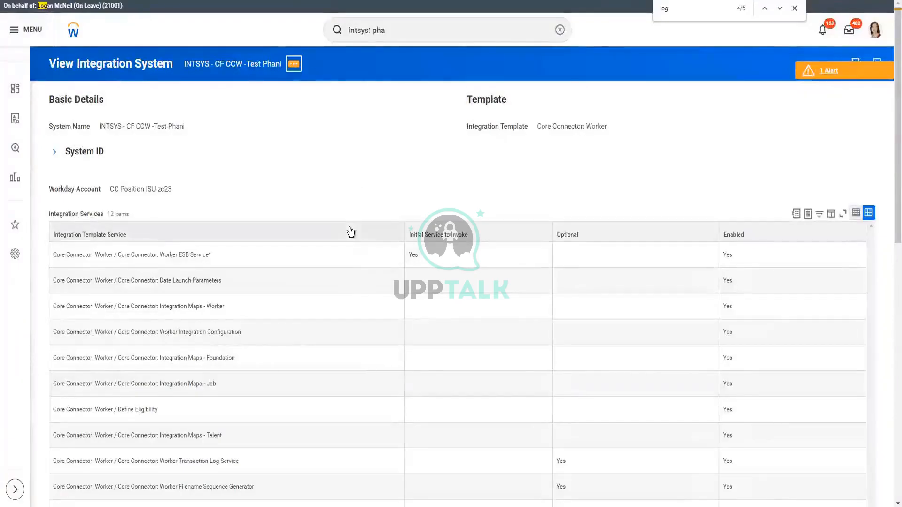
List the 9 integration events for INTSYS - CF CCW -Test Phani and select the latest completed one.
{"action": "left_click", "coordinate": [293, 63]}
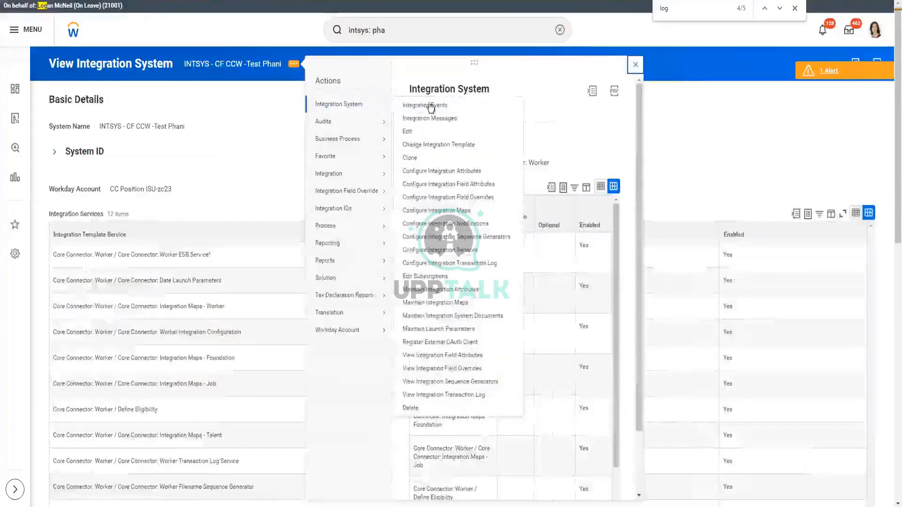
{"action": "left_click", "coordinate": [510, 284]}
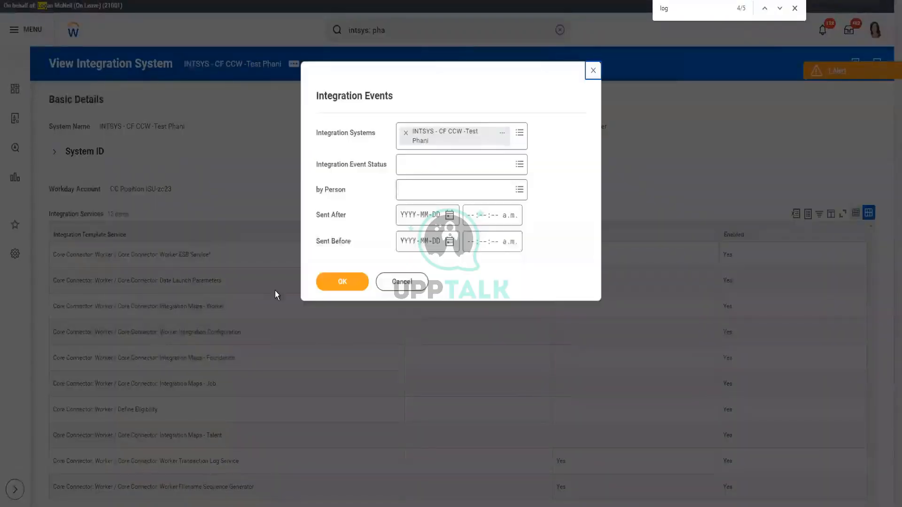
{"action": "left_click", "coordinate": [342, 287]}
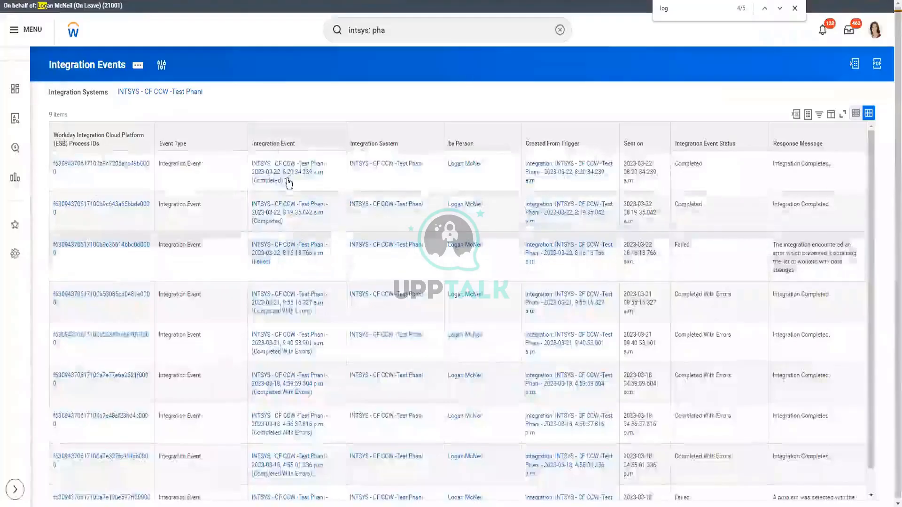
{"action": "left_click", "coordinate": [290, 182]}
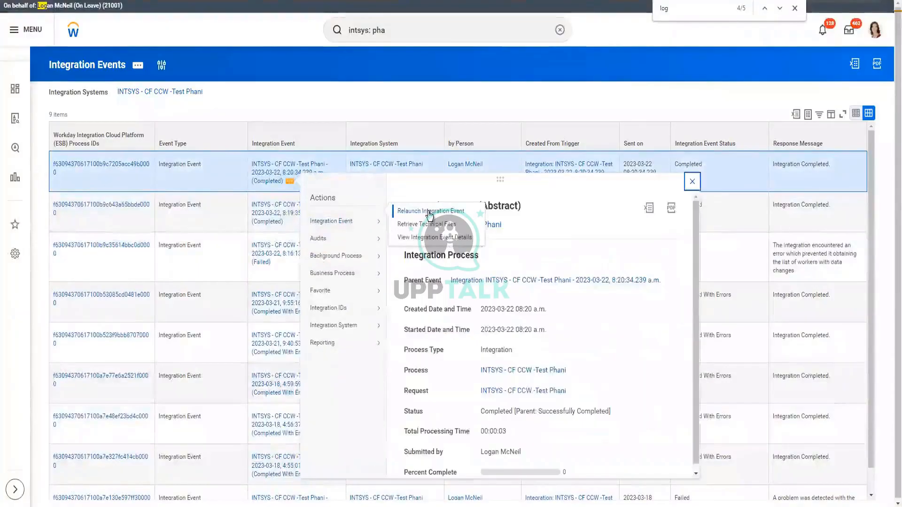
Relaunch the latest completed event, searching and adding two more workers for three in total.
{"action": "left_click", "coordinate": [429, 215]}
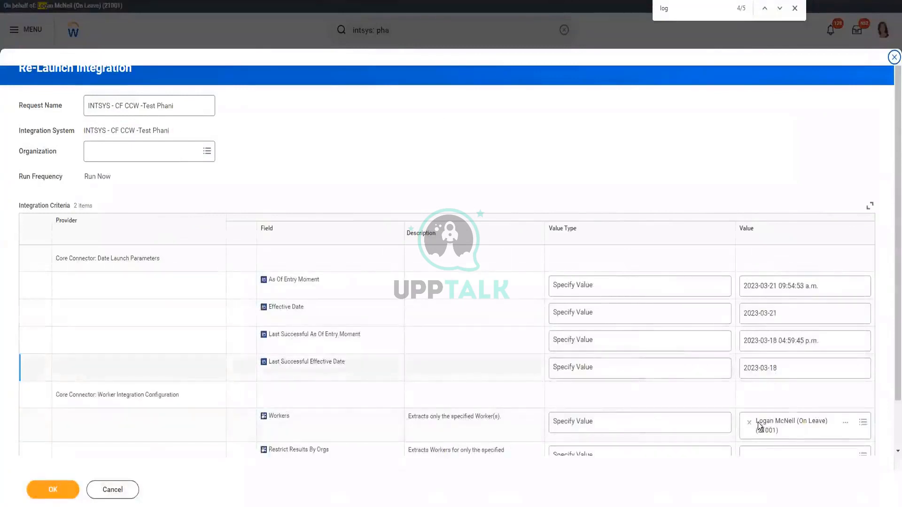
{"action": "left_click", "coordinate": [858, 434]}
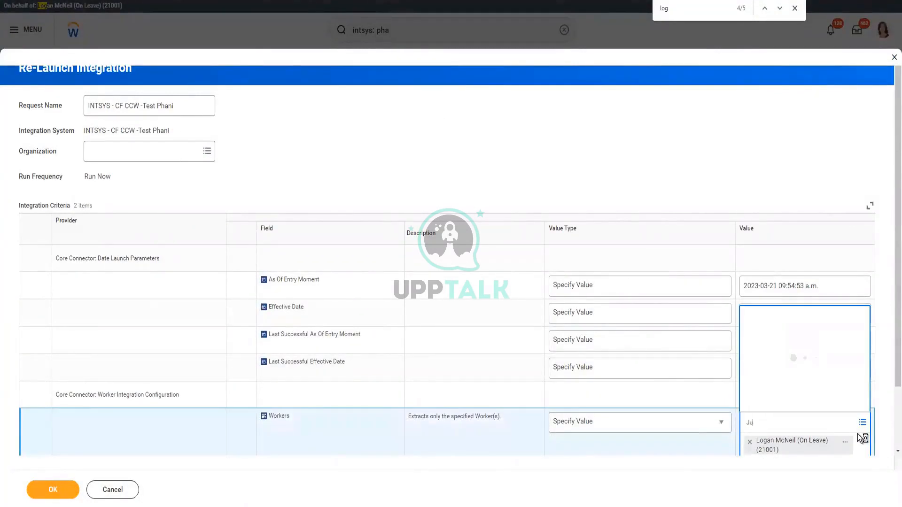
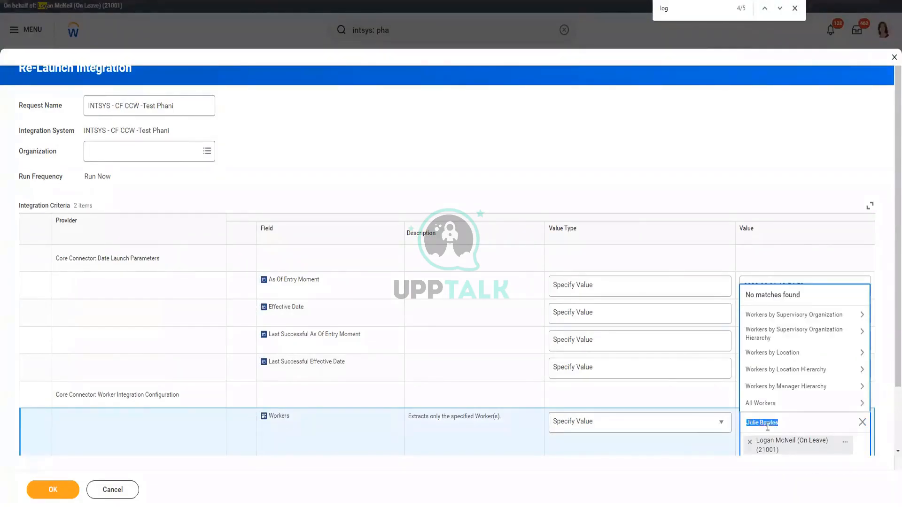
{"action": "double_click", "coordinate": [768, 424]}
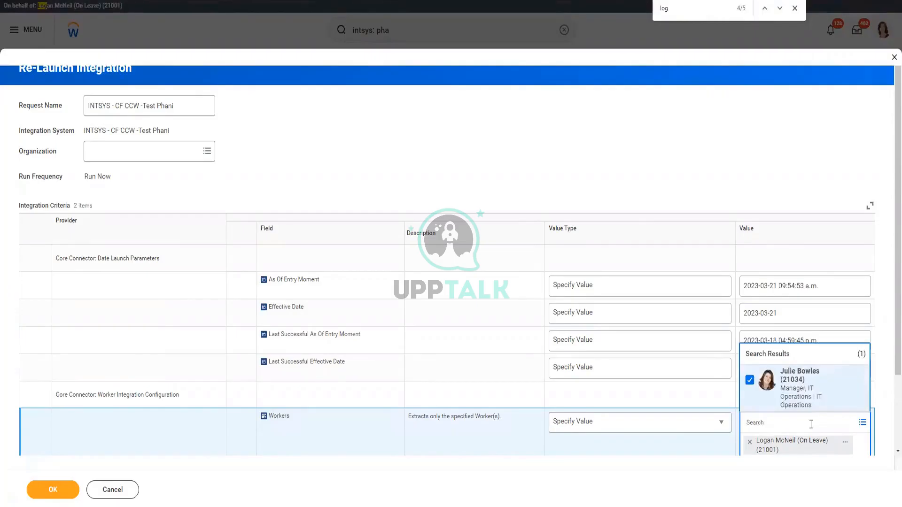
{"action": "key", "text": "Return"}
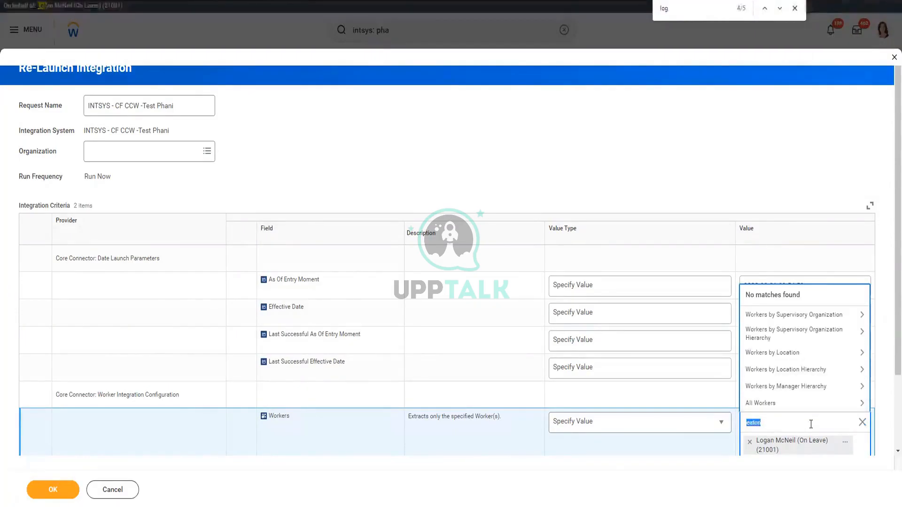
{"action": "key", "text": "Return"}
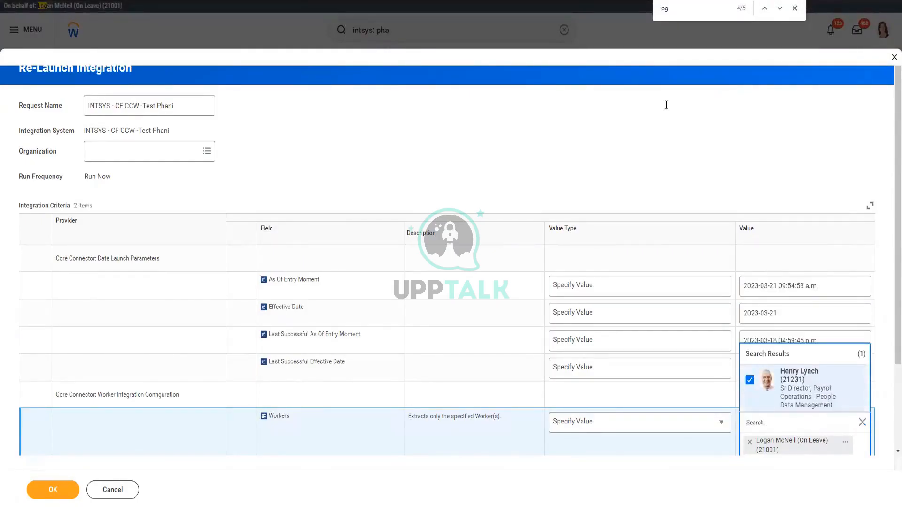
{"action": "left_click", "coordinate": [612, 179]}
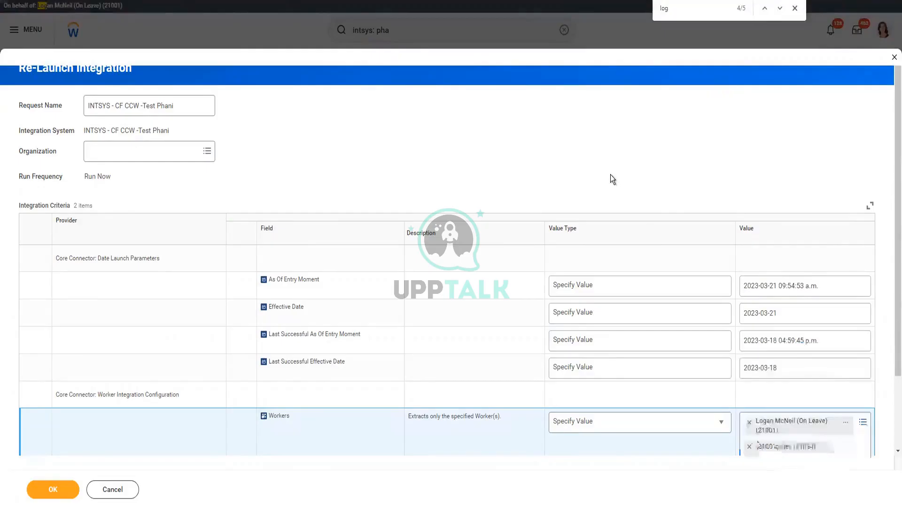
Turn off the Full File option and submit the relaunch.
{"action": "scroll", "coordinate": [610, 175], "scroll_direction": "down", "scroll_amount": 2}
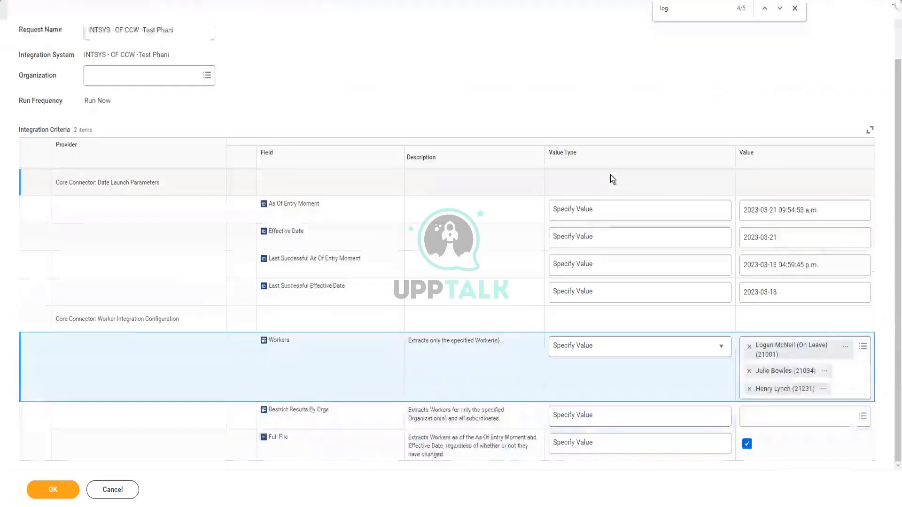
{"action": "left_click", "coordinate": [747, 444]}
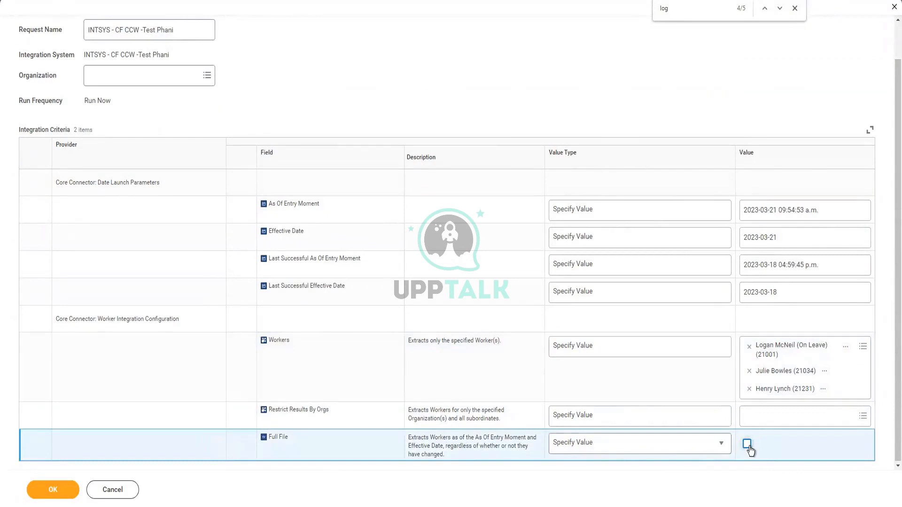
{"action": "left_click", "coordinate": [54, 490]}
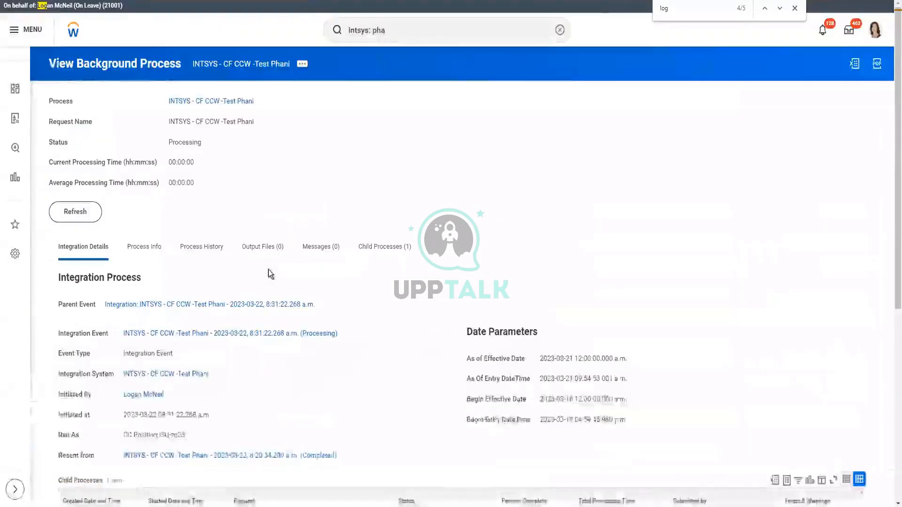
Refresh the process status and open Relaunch Integration Event for the running integration event.
{"action": "left_click", "coordinate": [98, 213]}
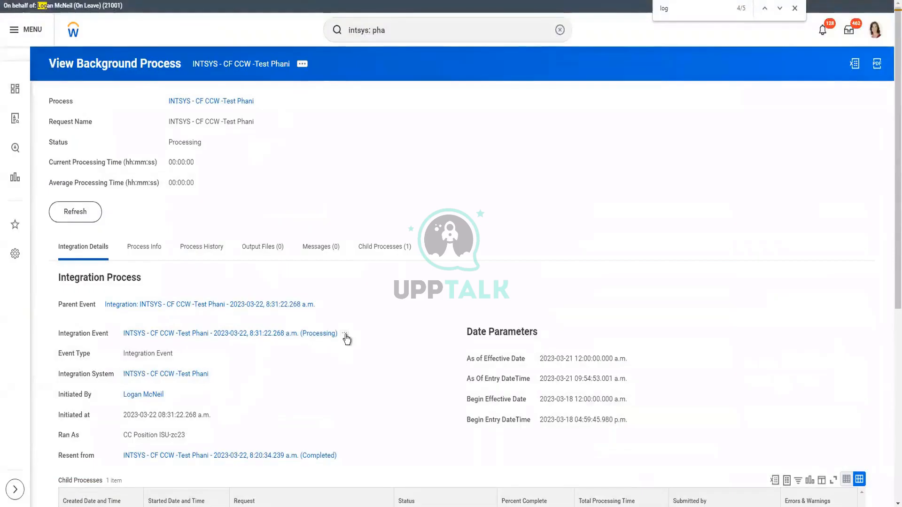
{"action": "left_click", "coordinate": [345, 334]}
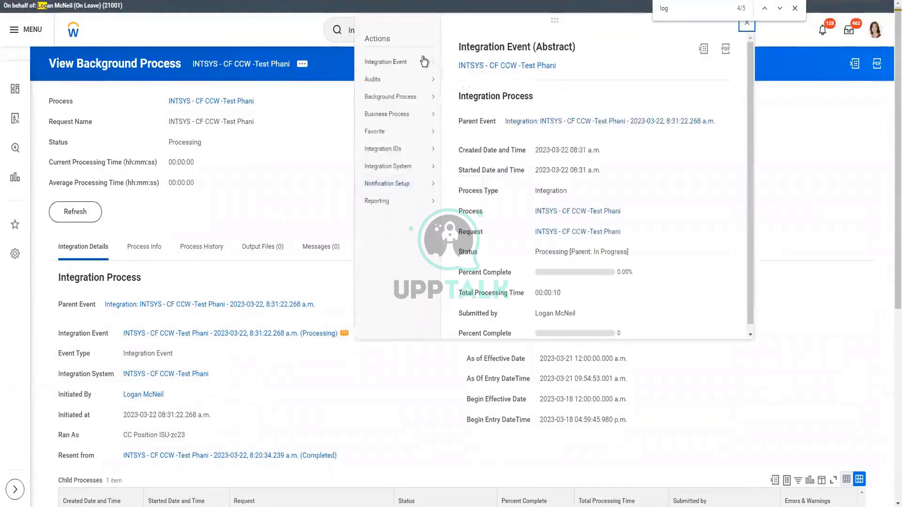
{"action": "mouse_move", "coordinate": [424, 61]}
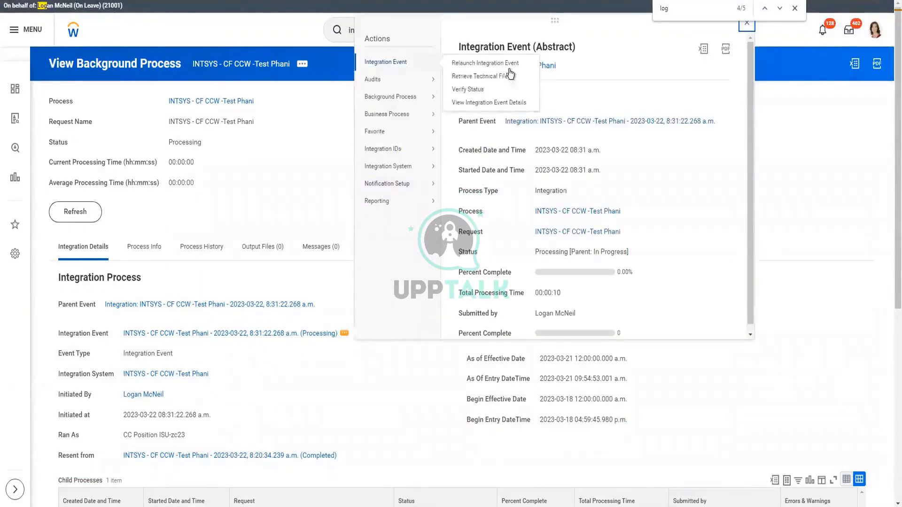
{"action": "left_click", "coordinate": [517, 103]}
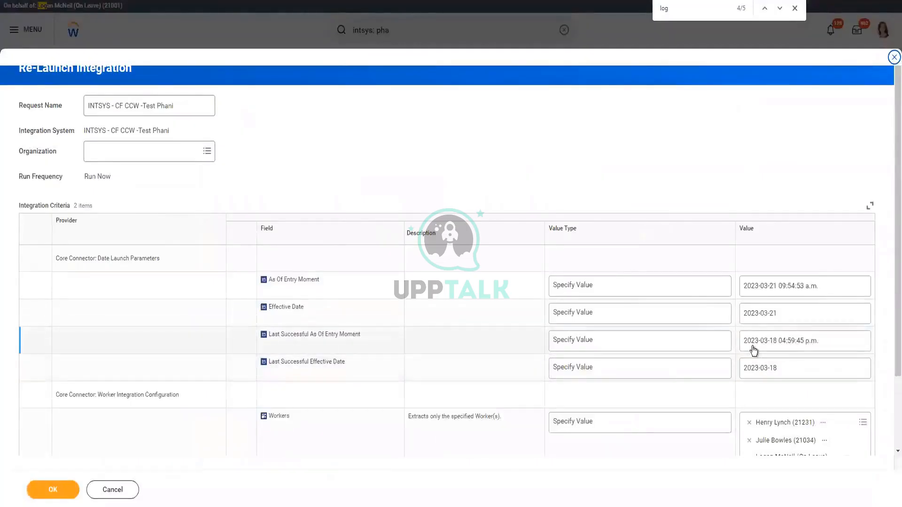
Set Last Successful As Of Entry Moment and Last Successful Effective Date both to 2023-01-01.
{"action": "left_click", "coordinate": [778, 347]}
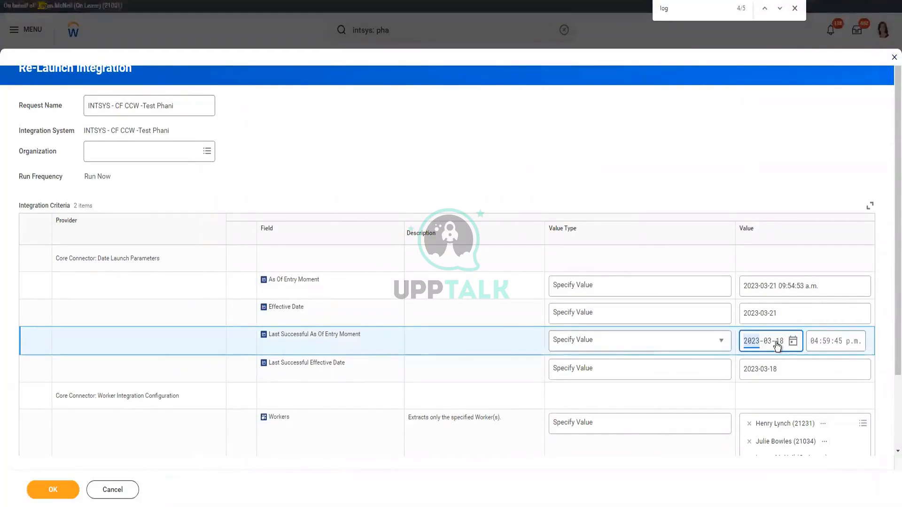
{"action": "type", "text": "2023-01-01"}
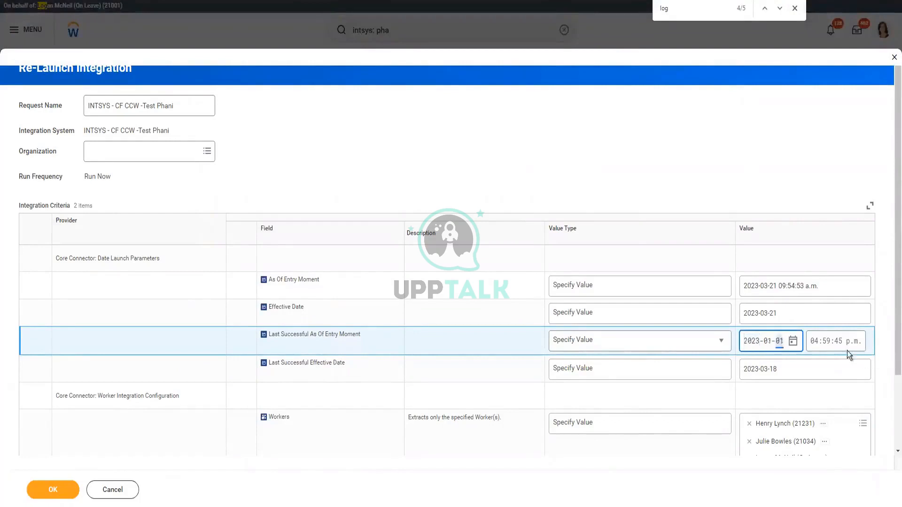
{"action": "left_click", "coordinate": [749, 375]}
{"action": "type", "text": "20230101"}
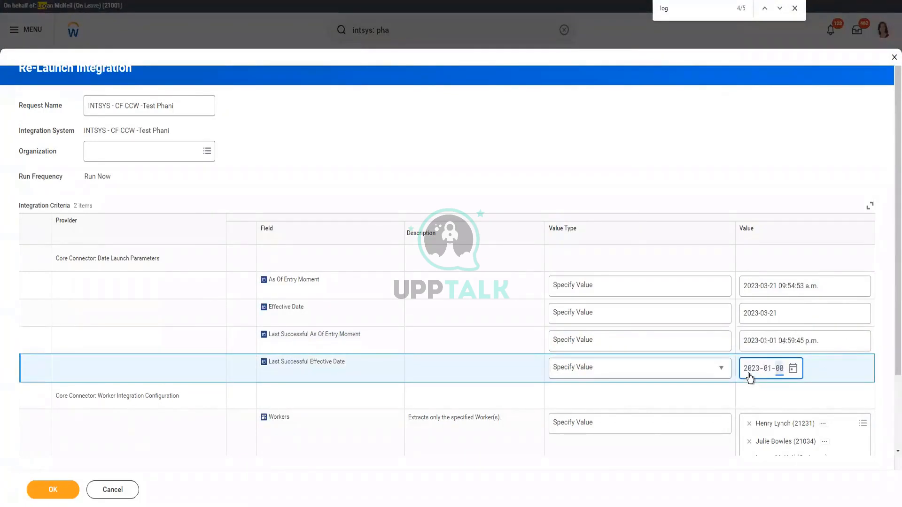
{"action": "left_click", "coordinate": [411, 305]}
{"action": "scroll", "coordinate": [191, 479], "scroll_direction": "down", "scroll_amount": 2}
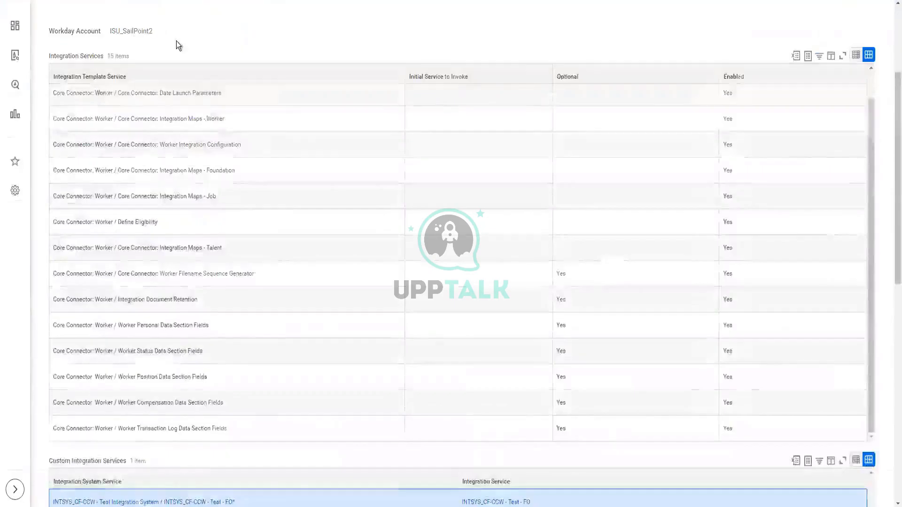
Refresh the background process status several times and open the integration system's related actions.
{"action": "scroll", "coordinate": [176, 41], "scroll_direction": "up", "scroll_amount": 3}
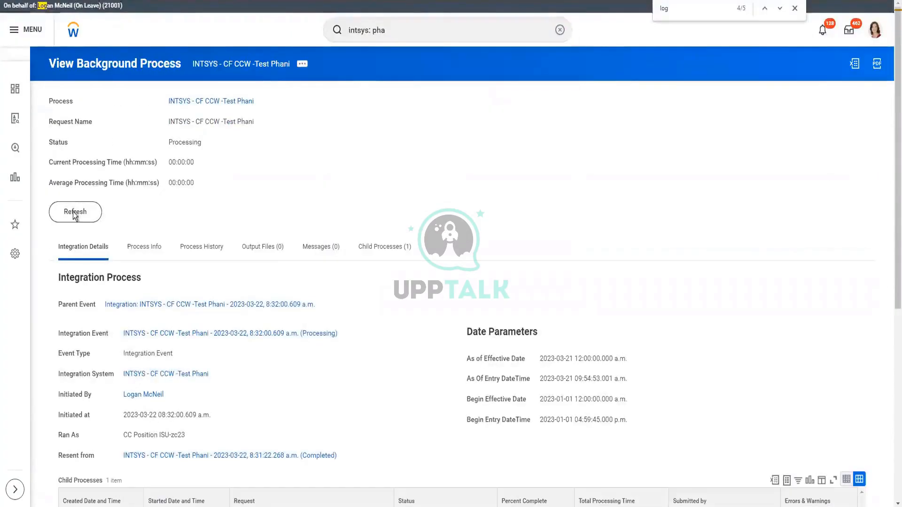
{"action": "left_click", "coordinate": [74, 214]}
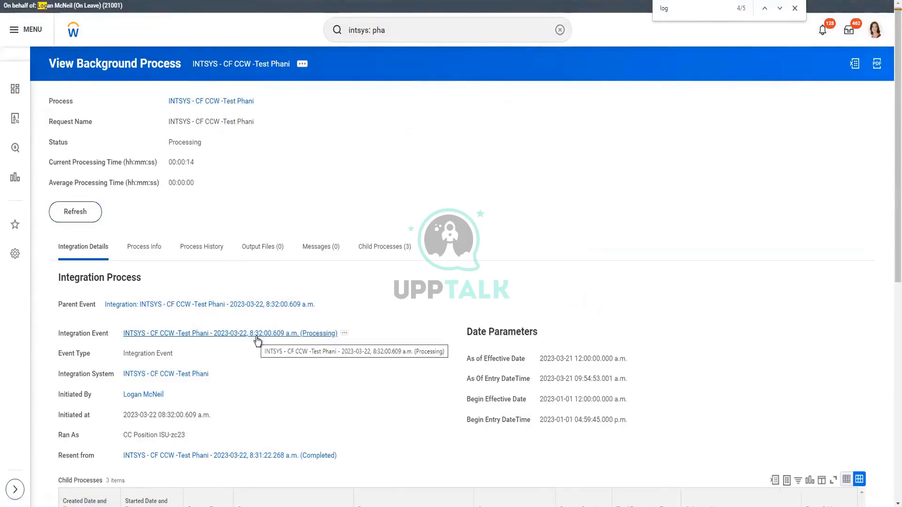
{"action": "left_click", "coordinate": [84, 215]}
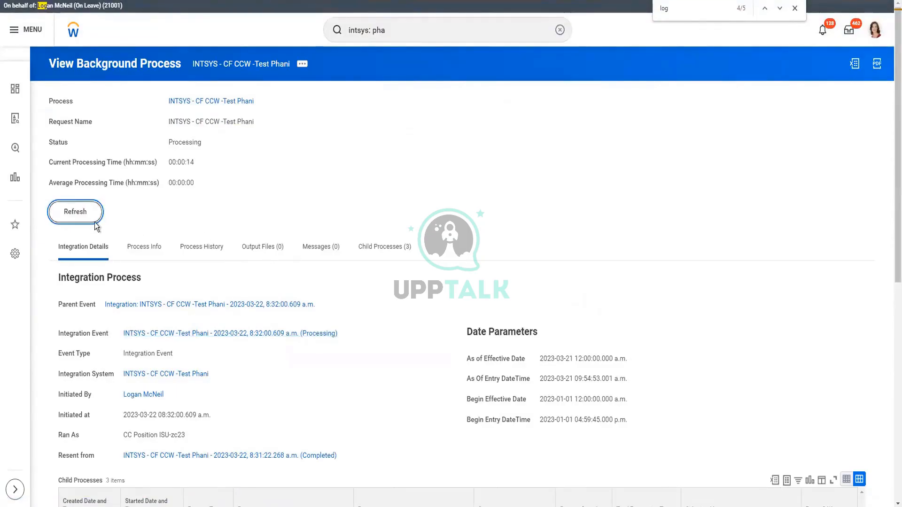
{"action": "left_click", "coordinate": [96, 223]}
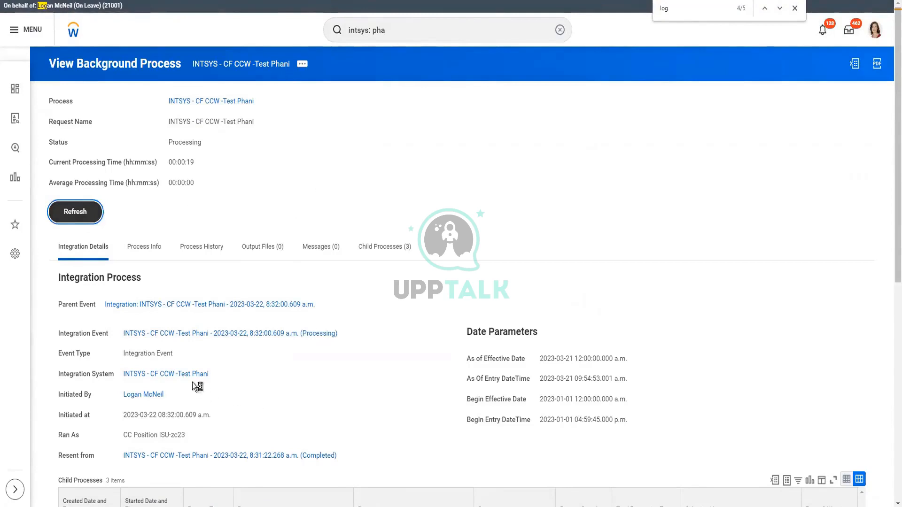
{"action": "left_click", "coordinate": [215, 374]}
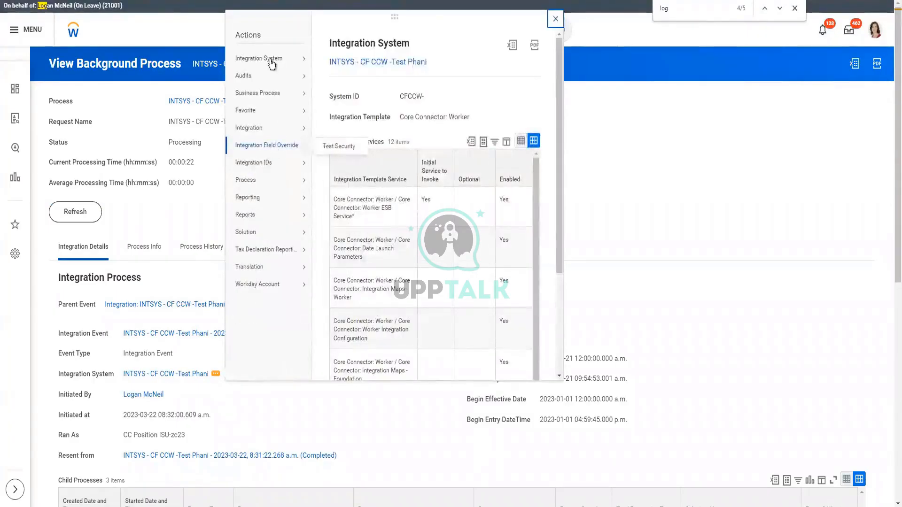
{"action": "mouse_move", "coordinate": [272, 60]}
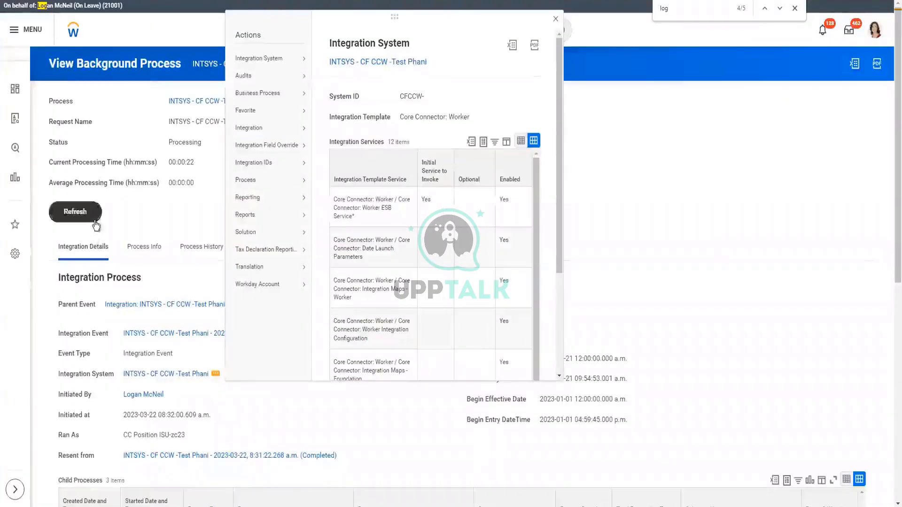
{"action": "left_click", "coordinate": [94, 218]}
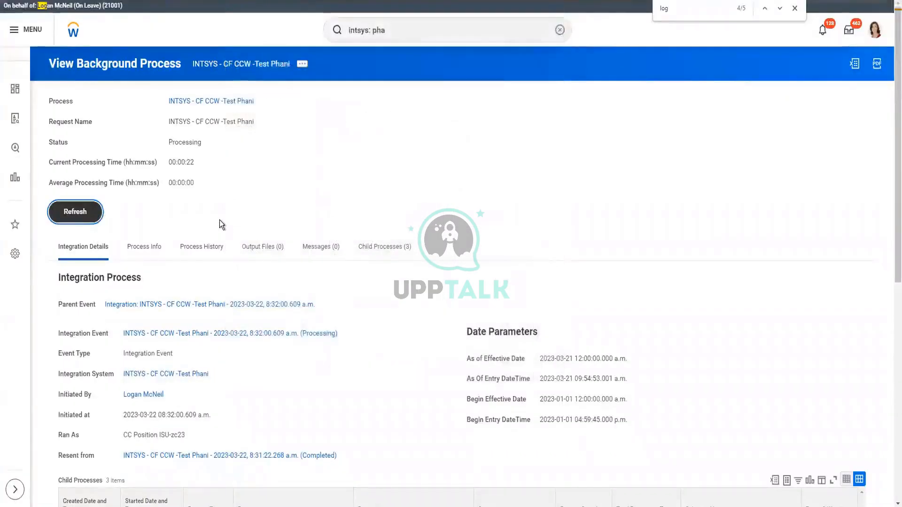
{"action": "left_click", "coordinate": [83, 218]}
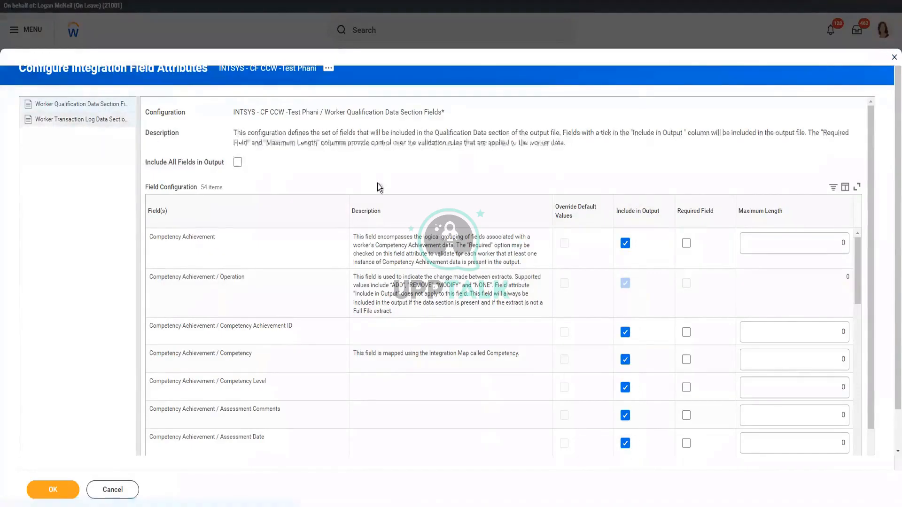
Tick Include All Fields in Output for Worker Transaction Log Data Section and confirm with OK.
{"action": "left_click", "coordinate": [238, 212]}
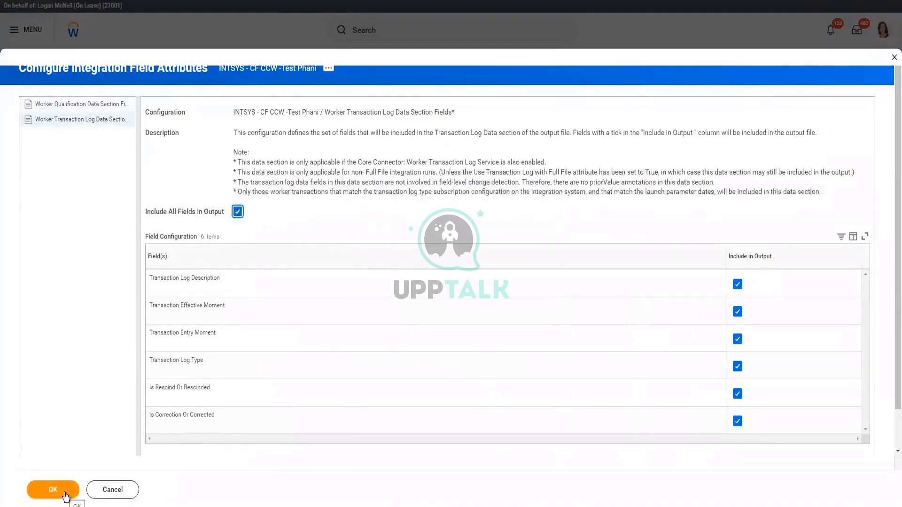
{"action": "left_click", "coordinate": [65, 496]}
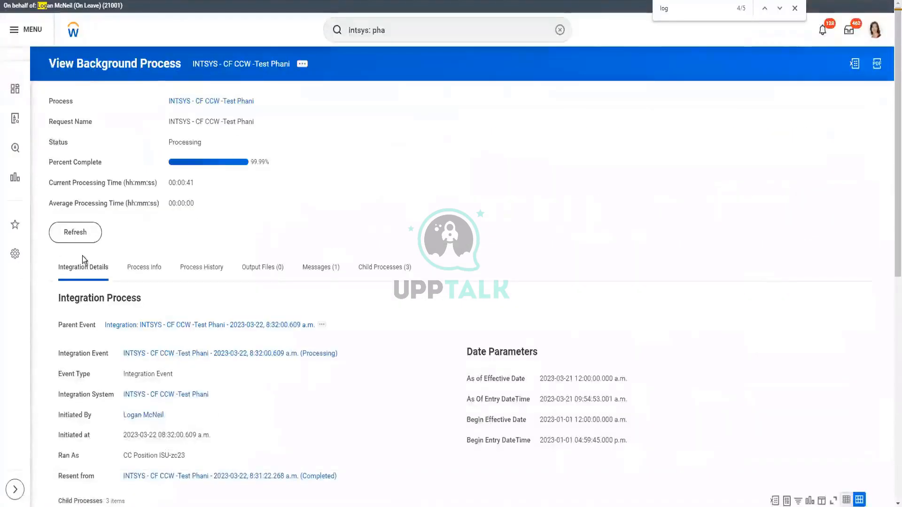
Refresh until the process shows Completed, review its date parameters, and list the 5 output files.
{"action": "left_click", "coordinate": [97, 234]}
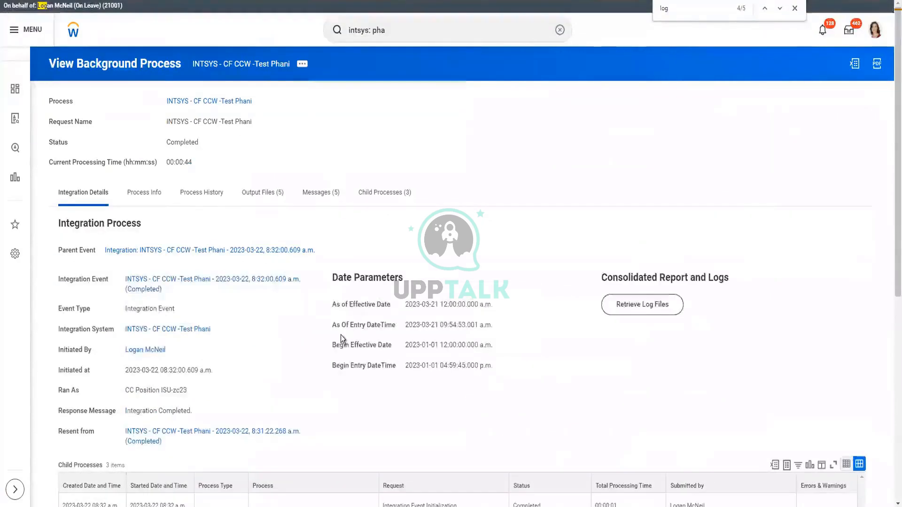
{"action": "left_click", "coordinate": [298, 354], "text": "shift"}
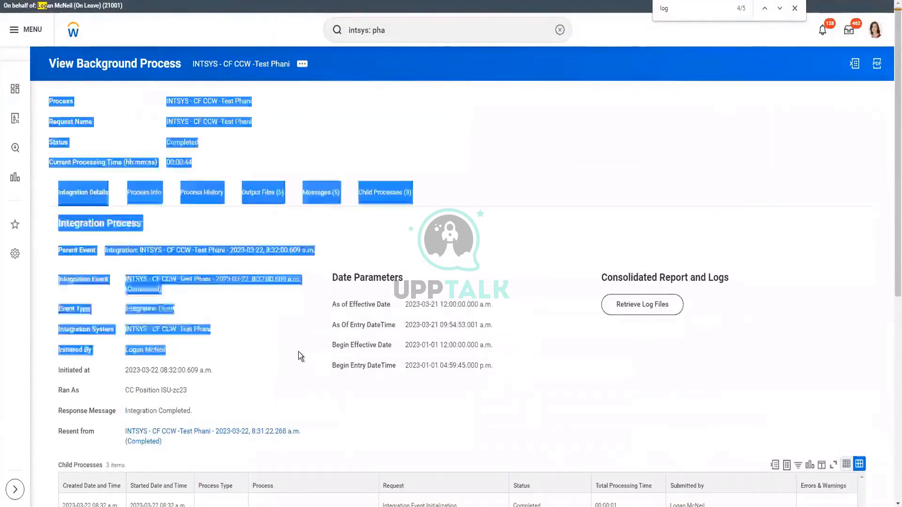
{"action": "triple_click", "coordinate": [662, 358]}
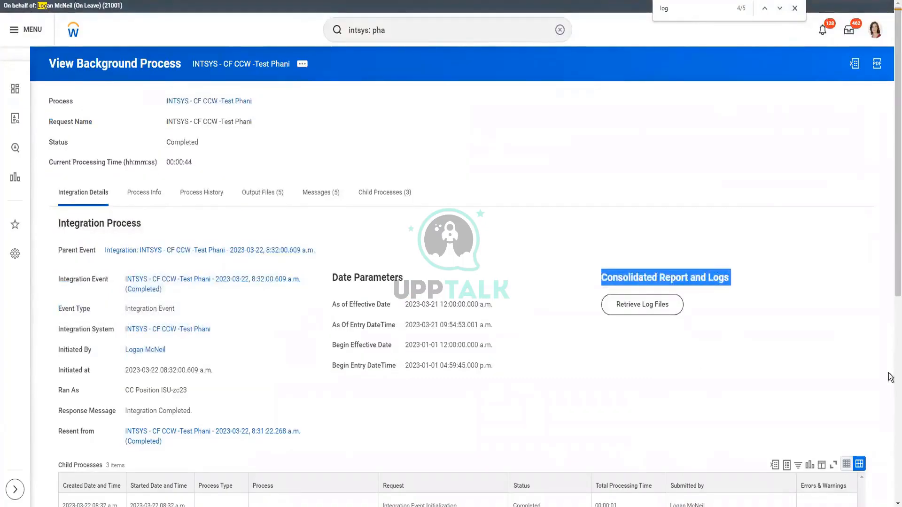
{"action": "scroll", "coordinate": [890, 364], "scroll_direction": "down", "scroll_amount": 8}
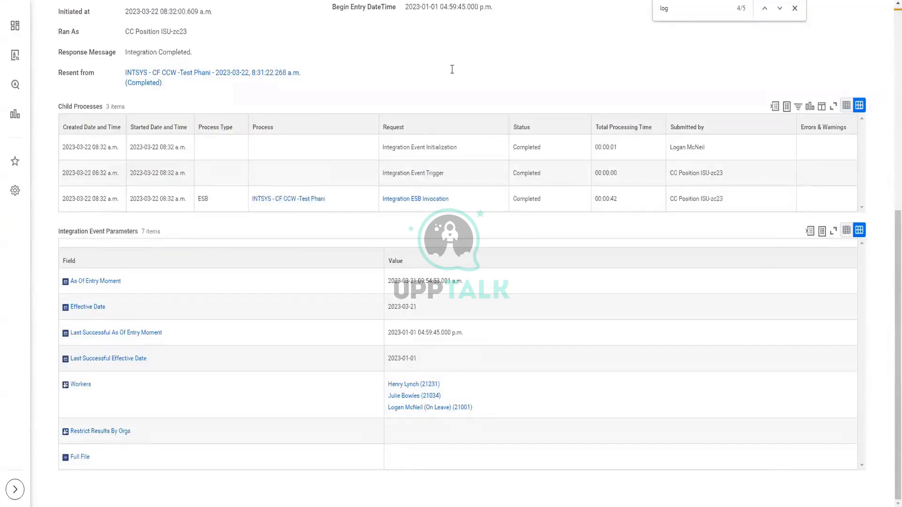
{"action": "triple_click", "coordinate": [483, 70]}
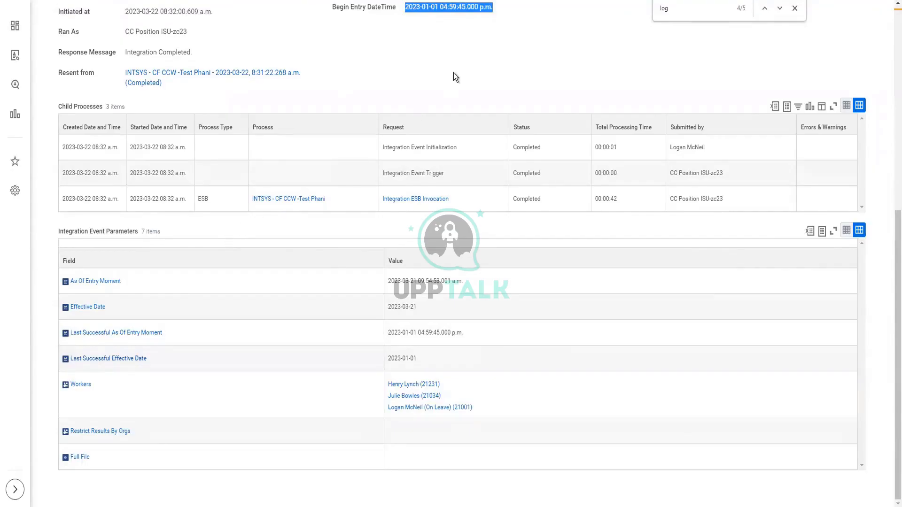
{"action": "triple_click", "coordinate": [452, 94]}
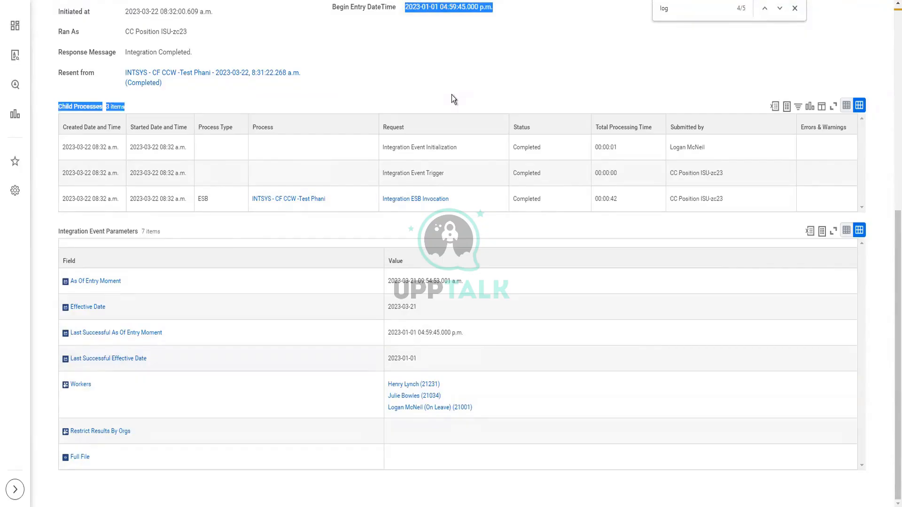
{"action": "left_click_drag", "start_coordinate": [452, 95], "coordinate": [15, 114]}
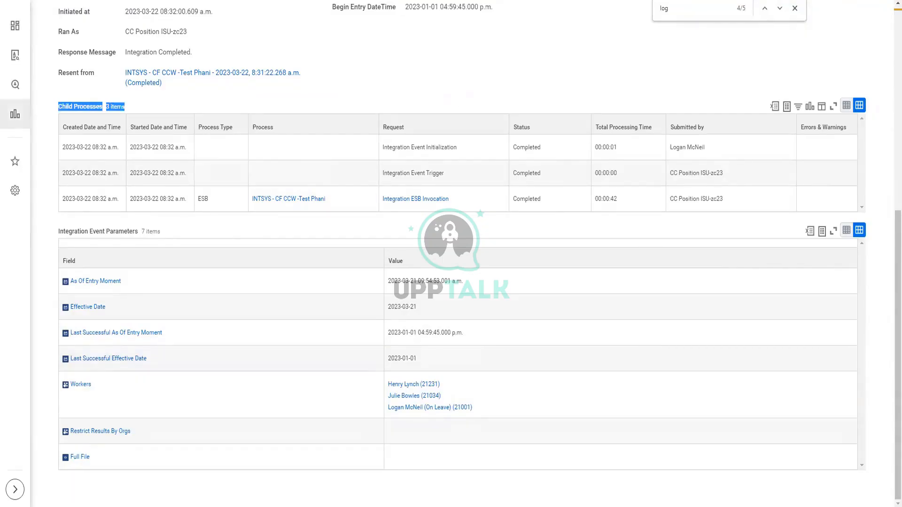
{"action": "triple_click", "coordinate": [447, 87]}
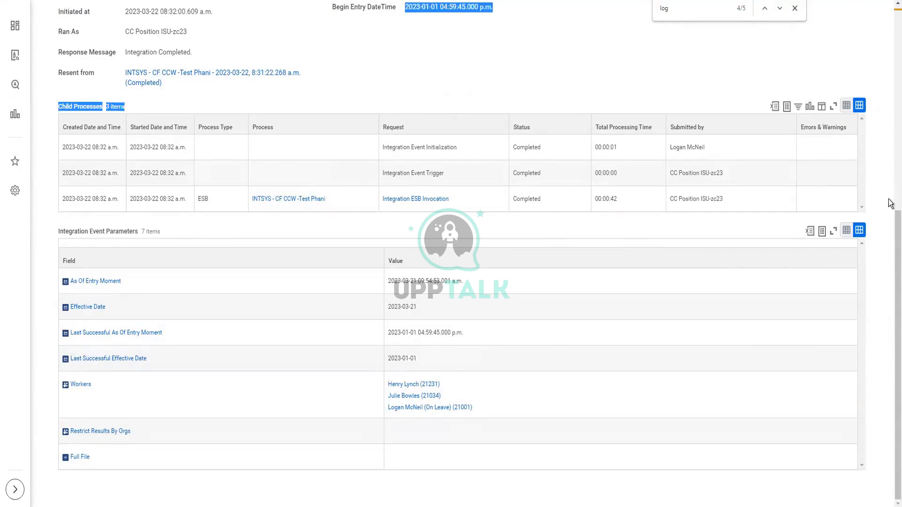
{"action": "scroll", "coordinate": [892, 228], "scroll_direction": "up", "scroll_amount": 5}
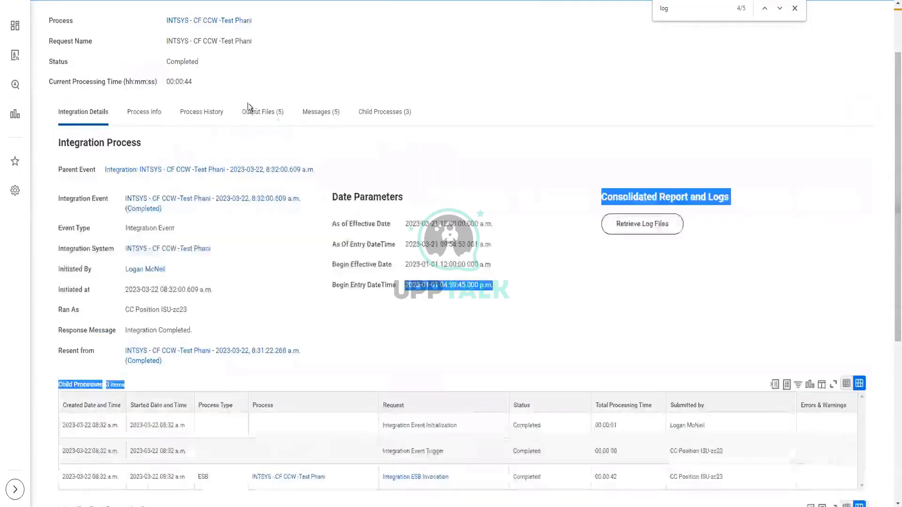
{"action": "left_click", "coordinate": [279, 116]}
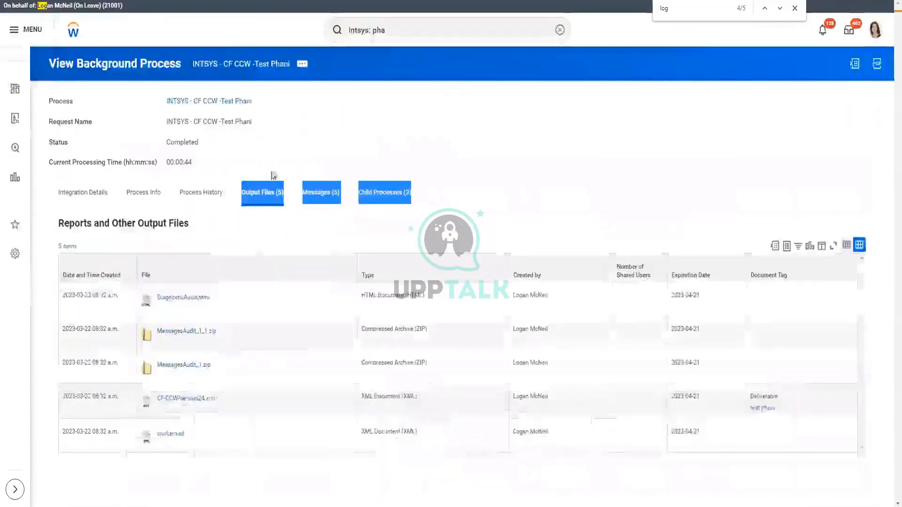
Download and open CF-CCW-Version24.xml, then highlight its header's entry and effective date fields.
{"action": "left_click", "coordinate": [177, 399]}
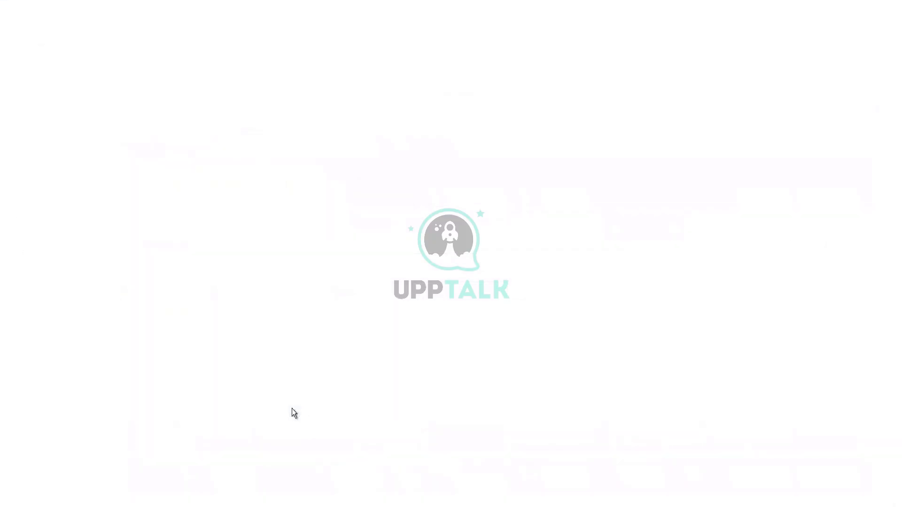
{"action": "left_click", "coordinate": [56, 497]}
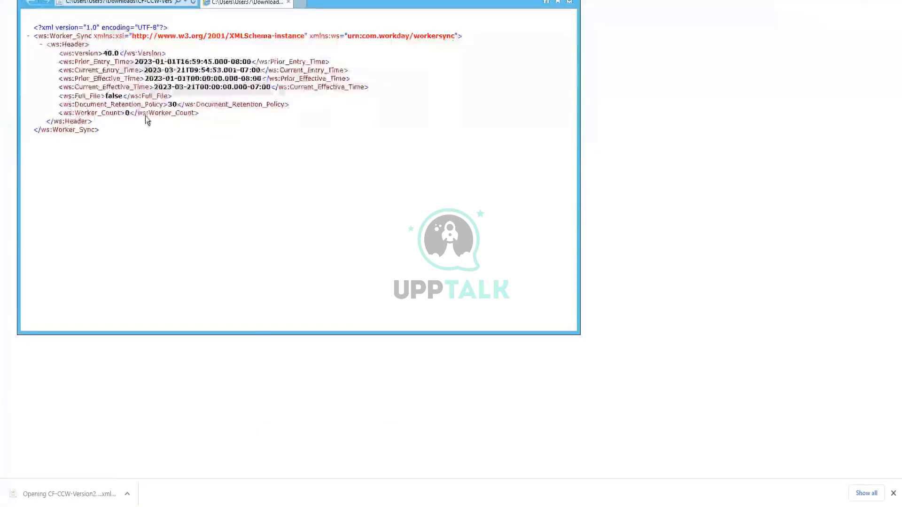
{"action": "left_click_drag", "start_coordinate": [282, 54], "coordinate": [297, 138]}
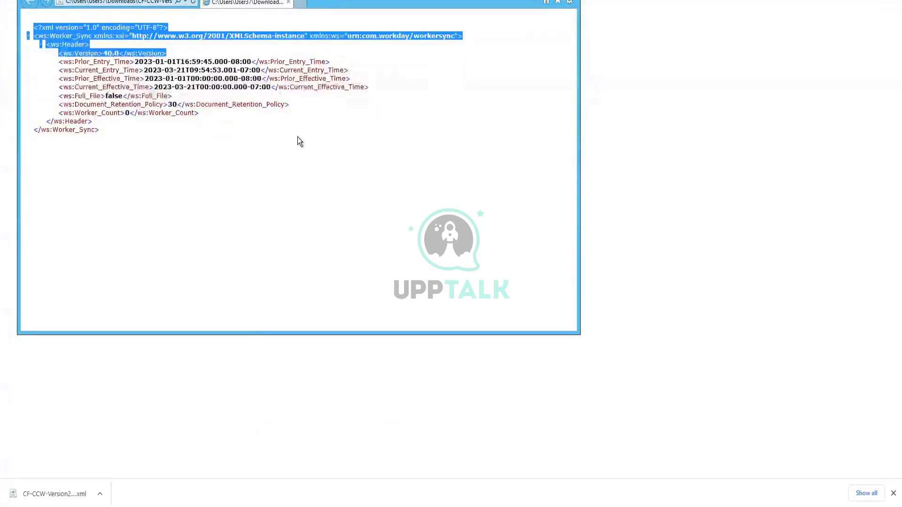
{"action": "left_click_drag", "start_coordinate": [175, 89], "coordinate": [229, 104]}
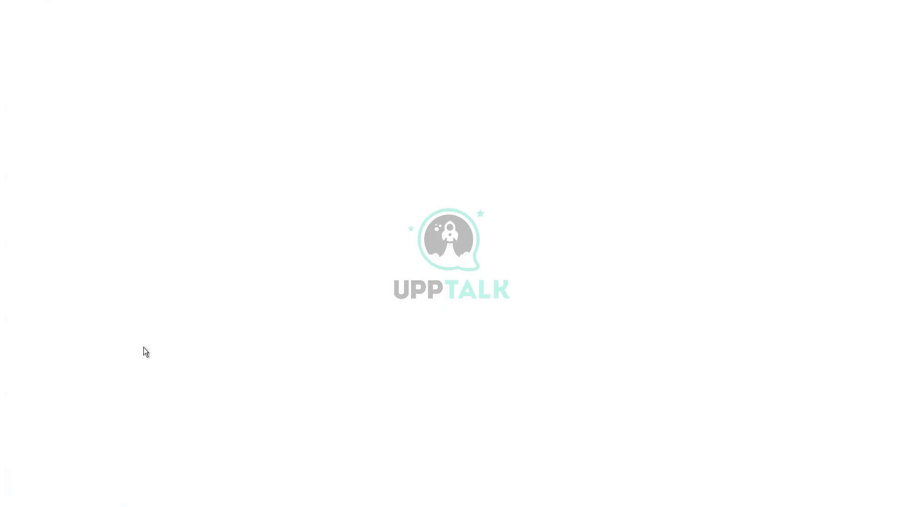
Return to the Workday window and review the relaunched request's name, status and processing time.
{"action": "mouse_move", "coordinate": [125, 506]}
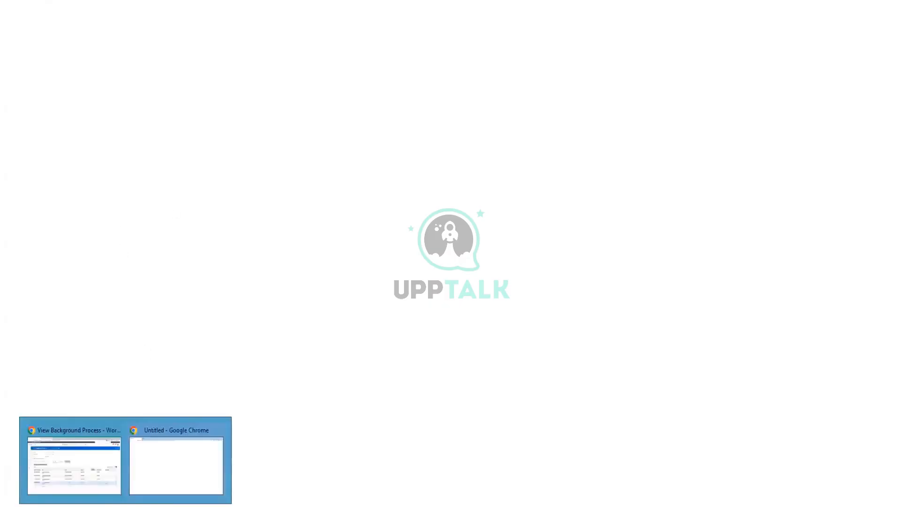
{"action": "left_click", "coordinate": [141, 445]}
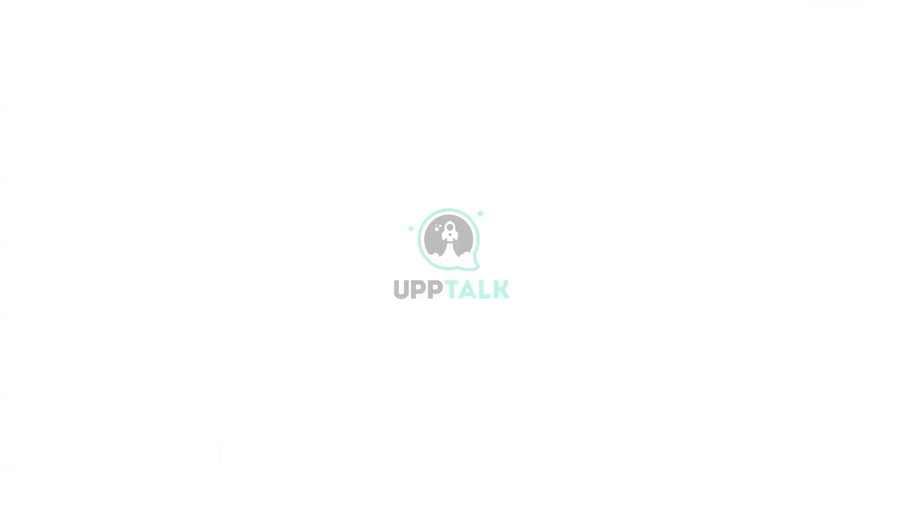
{"action": "left_click_drag", "start_coordinate": [330, 131], "coordinate": [217, 381]}
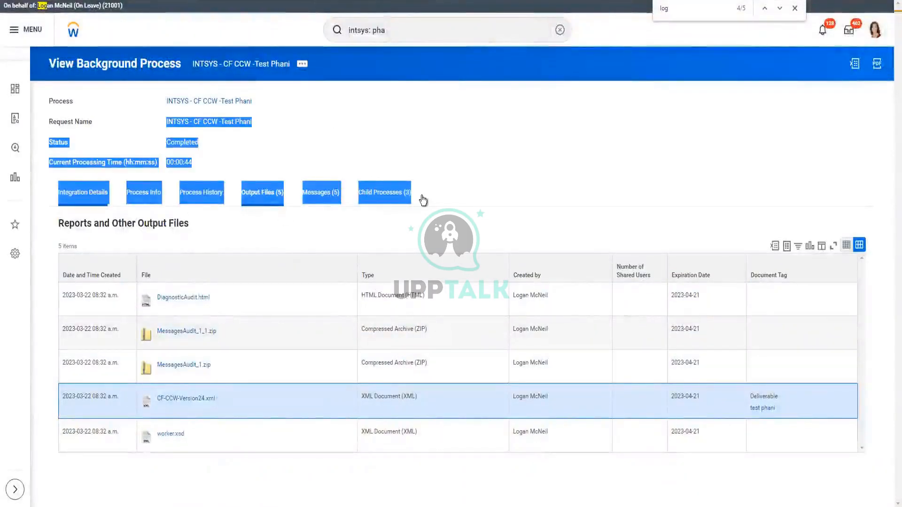
{"action": "left_click", "coordinate": [252, 101]}
{"action": "left_click_drag", "start_coordinate": [425, 148], "coordinate": [388, 420]}
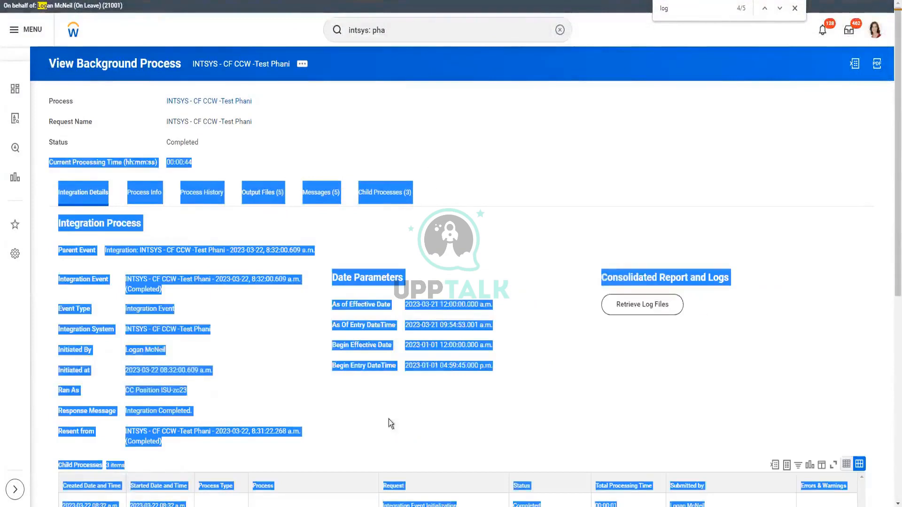
{"action": "left_click_drag", "start_coordinate": [405, 130], "coordinate": [375, 110]}
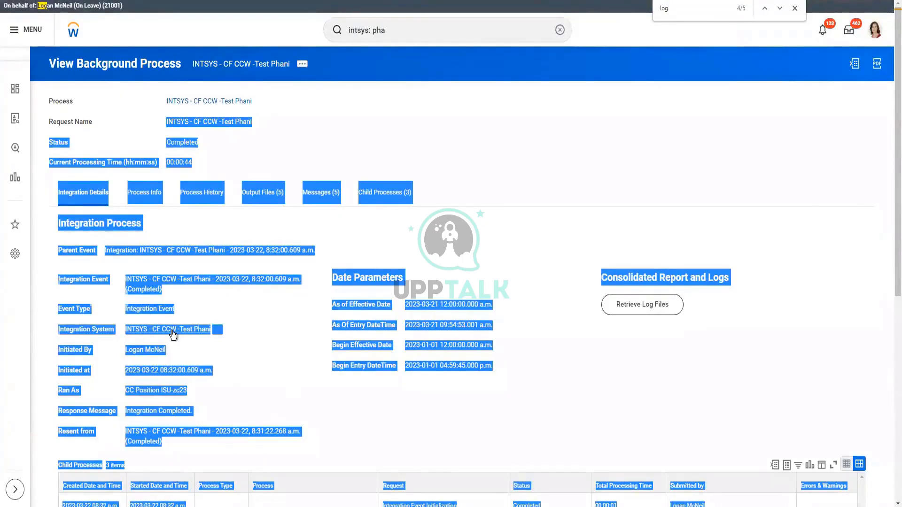
View the integration system's field attributes, finish with Done, and advance to the Sequence Generators slide.
{"action": "right_click", "coordinate": [173, 335]}
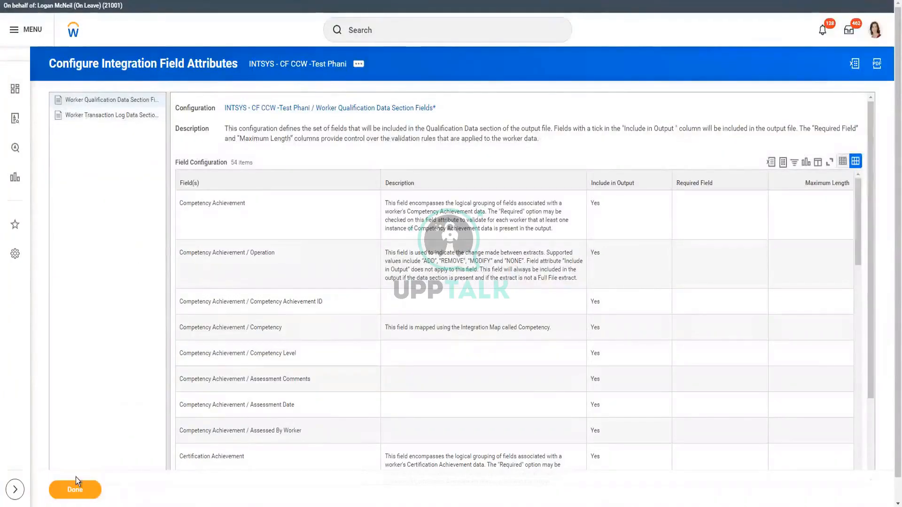
{"action": "left_click", "coordinate": [75, 489]}
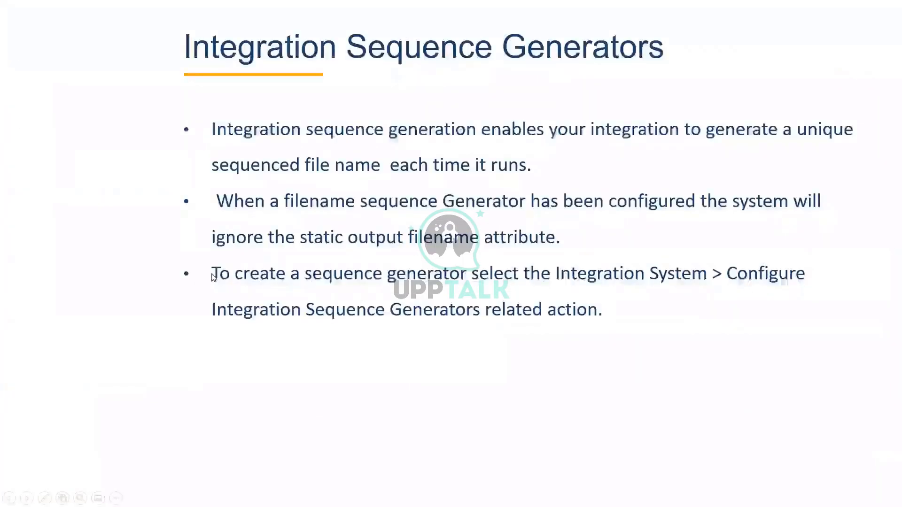
{"action": "left_click", "coordinate": [398, 270]}
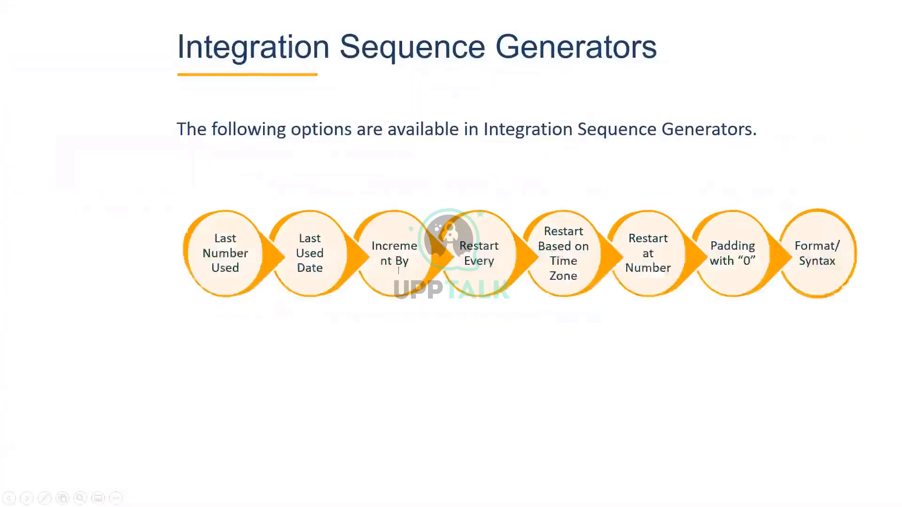
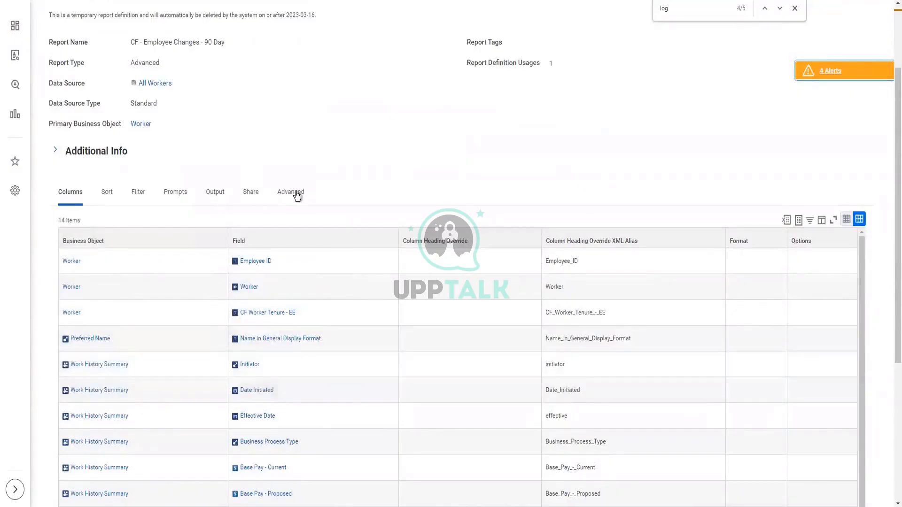
Check the report's web service namespace on the Advanced tab, then choose Web Service > View URLs.
{"action": "left_click", "coordinate": [293, 192]}
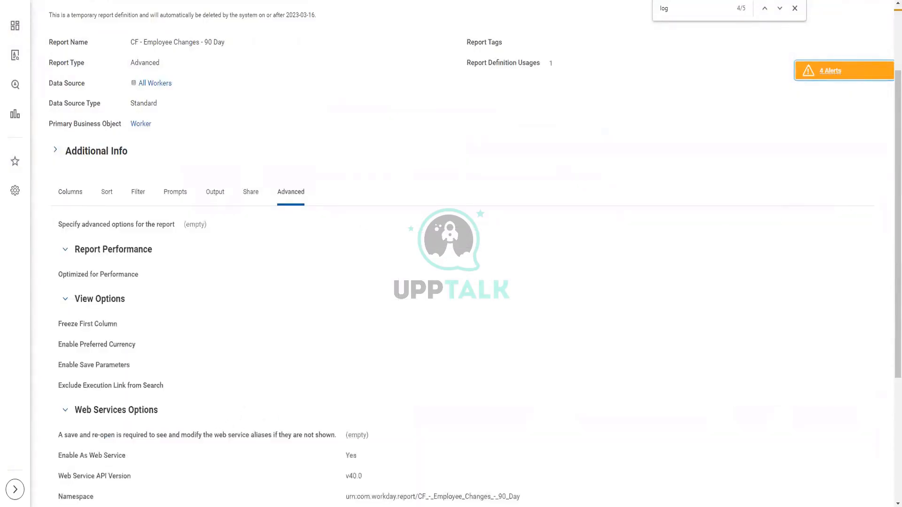
{"action": "scroll", "coordinate": [536, 334], "scroll_direction": "down", "scroll_amount": 3}
{"action": "left_click_drag", "start_coordinate": [519, 340], "coordinate": [366, 296]}
{"action": "scroll", "coordinate": [227, 71], "scroll_direction": "up", "scroll_amount": 5}
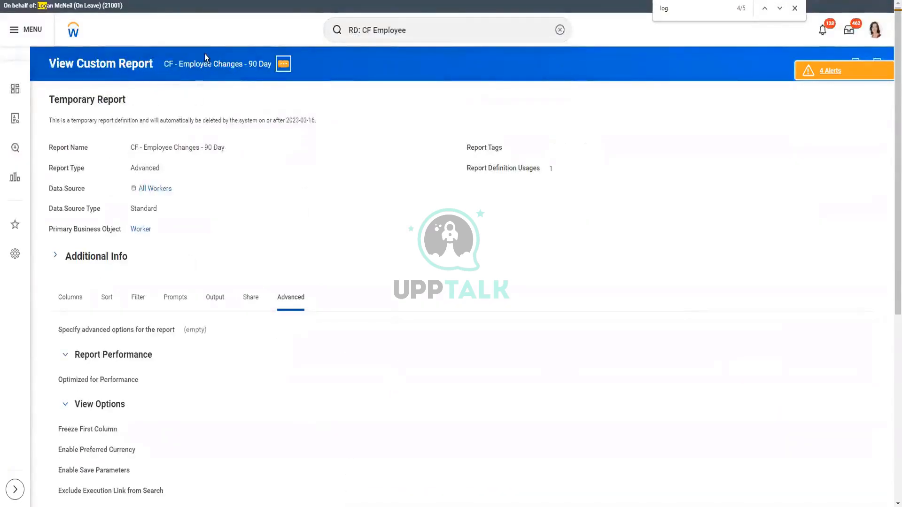
{"action": "left_click", "coordinate": [284, 64]}
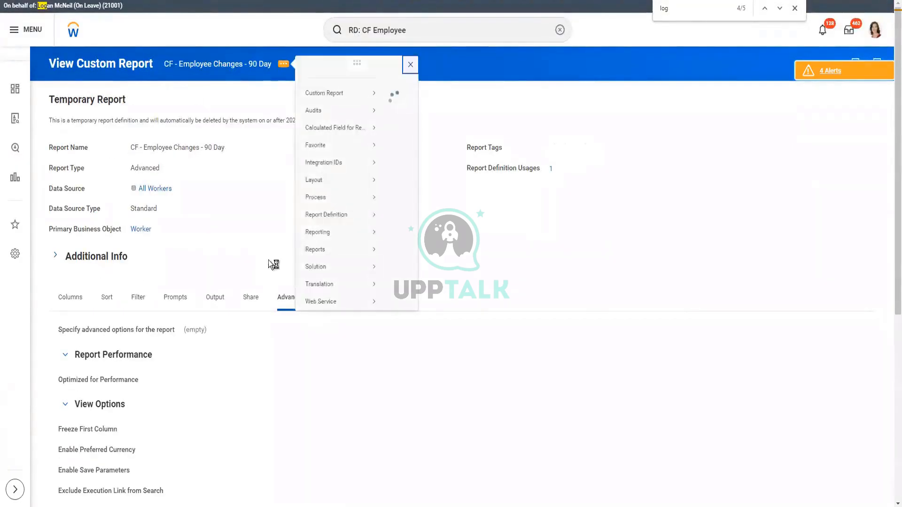
{"action": "mouse_move", "coordinate": [319, 314]}
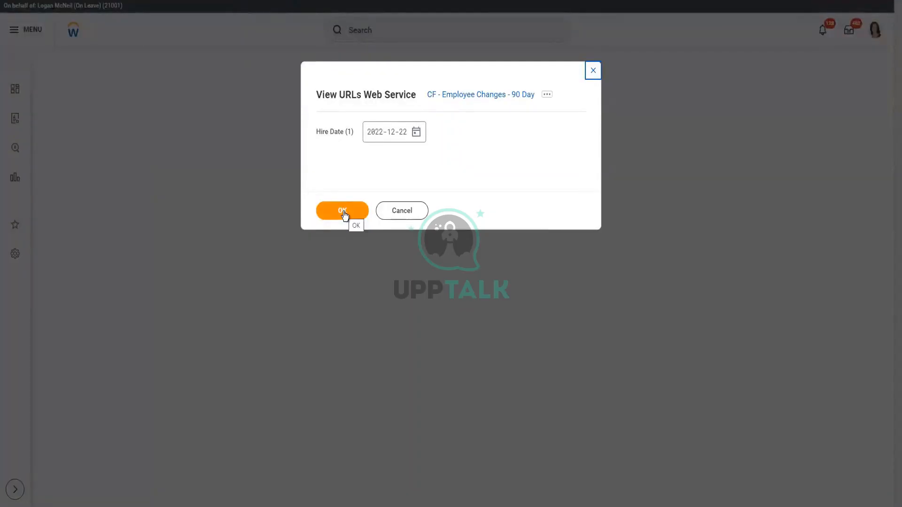
List the URLs for Hire Date 2022-12-22, expand Deprecated URLs and copy the Workday XML REST URL.
{"action": "left_click", "coordinate": [330, 219]}
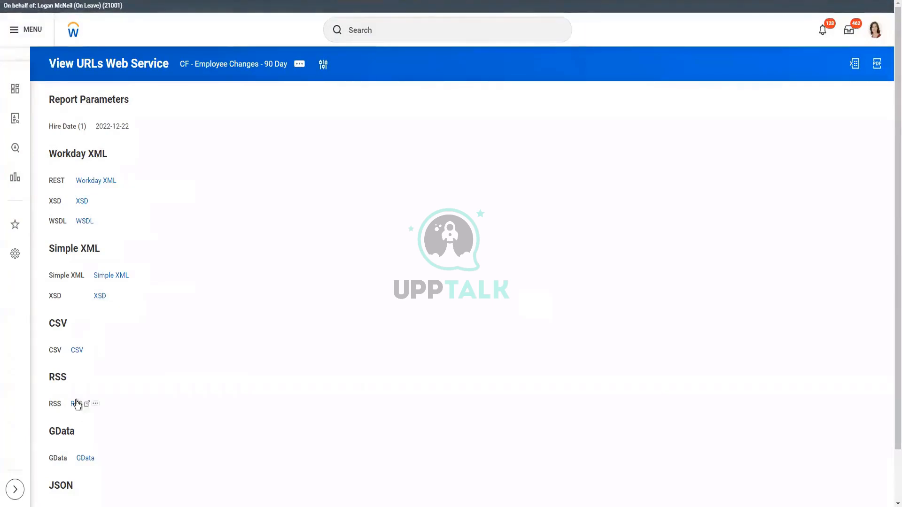
{"action": "scroll", "coordinate": [137, 471], "scroll_direction": "down", "scroll_amount": 1}
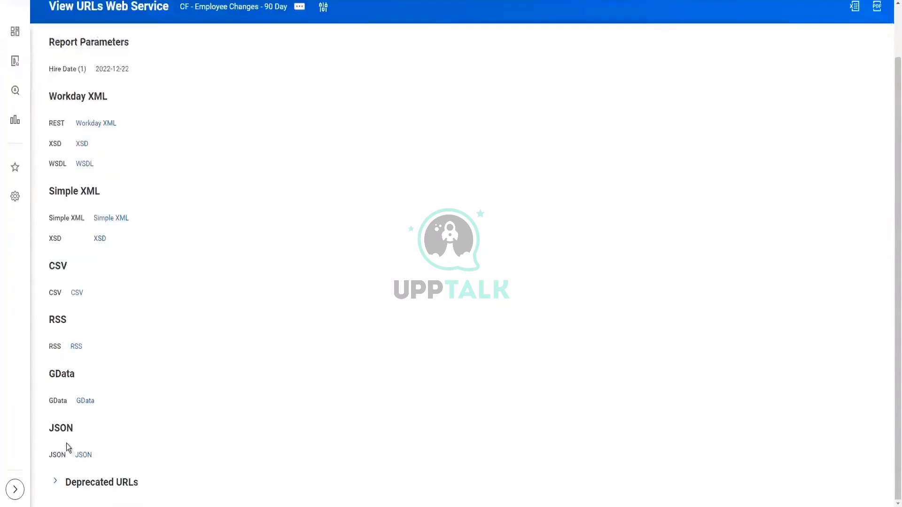
{"action": "left_click", "coordinate": [56, 482]}
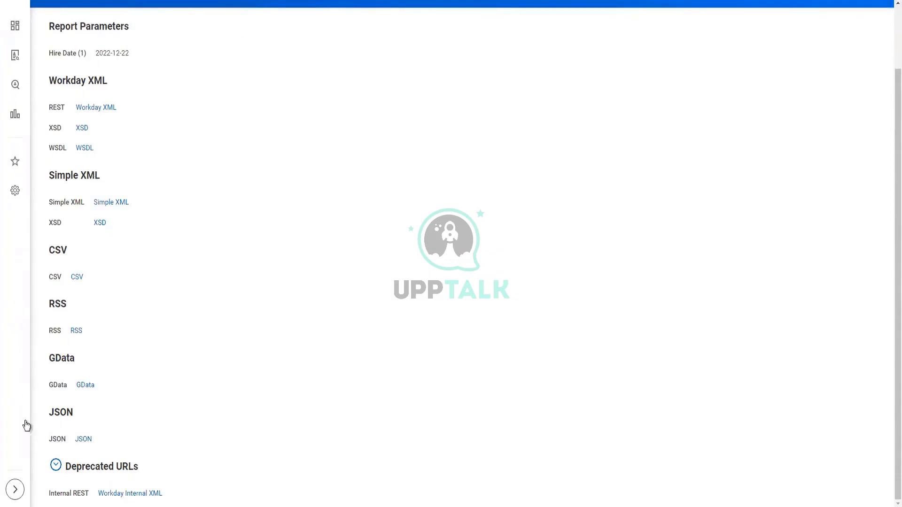
{"action": "right_click", "coordinate": [91, 113]}
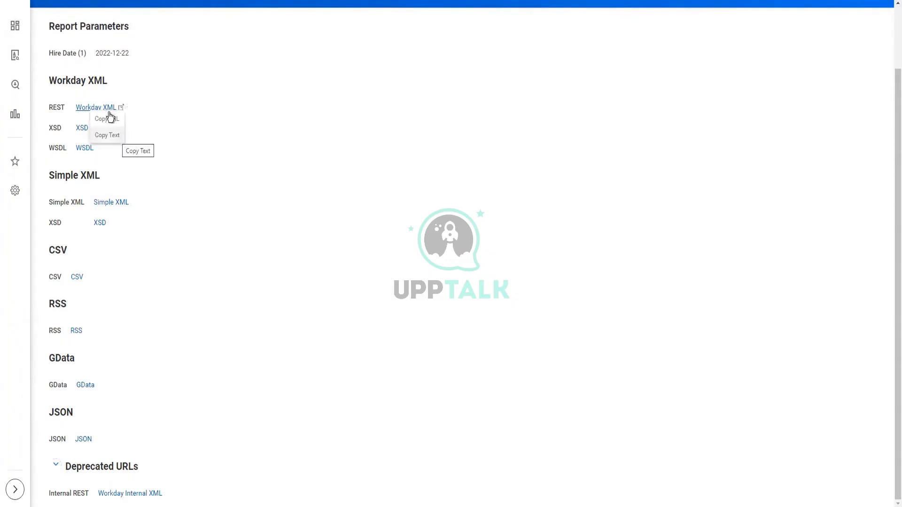
{"action": "left_click", "coordinate": [110, 119]}
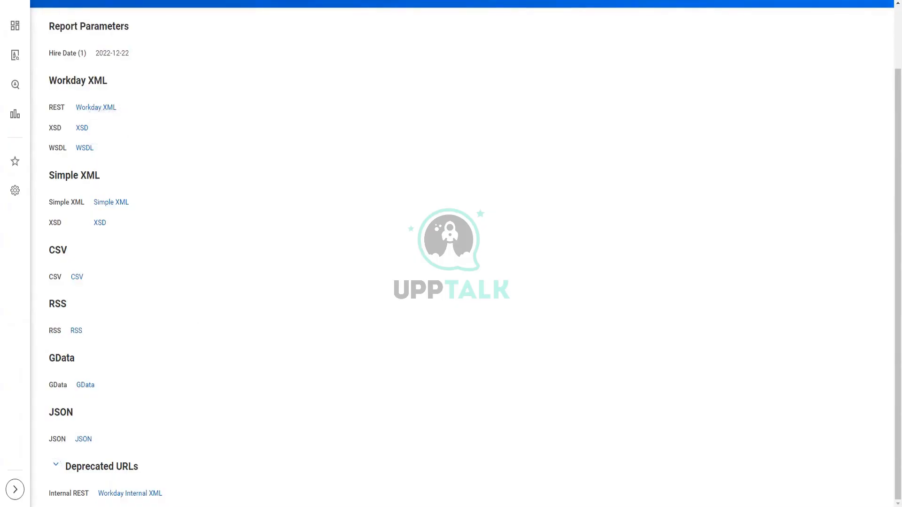
{"action": "key", "text": "super"}
Launch Notepad and paste the copied REST URL into it.
{"action": "type", "text": "notepad"}
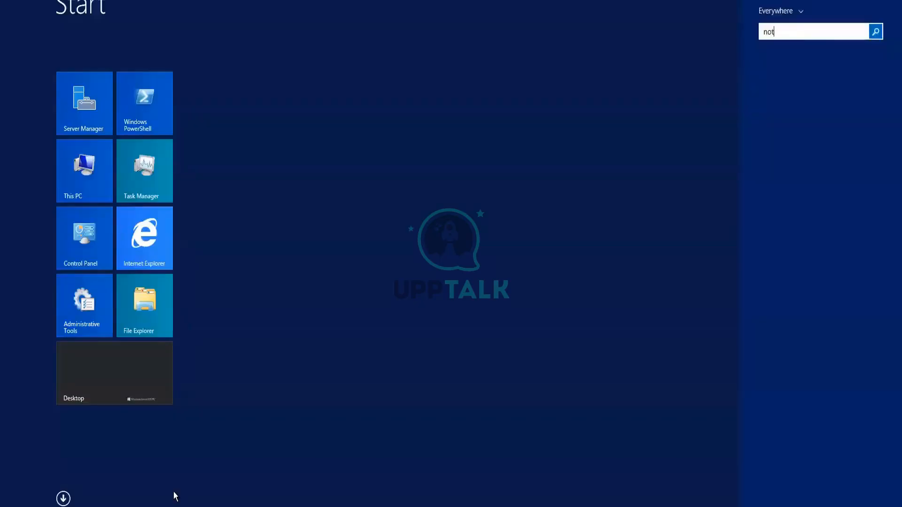
{"action": "key", "text": "Return"}
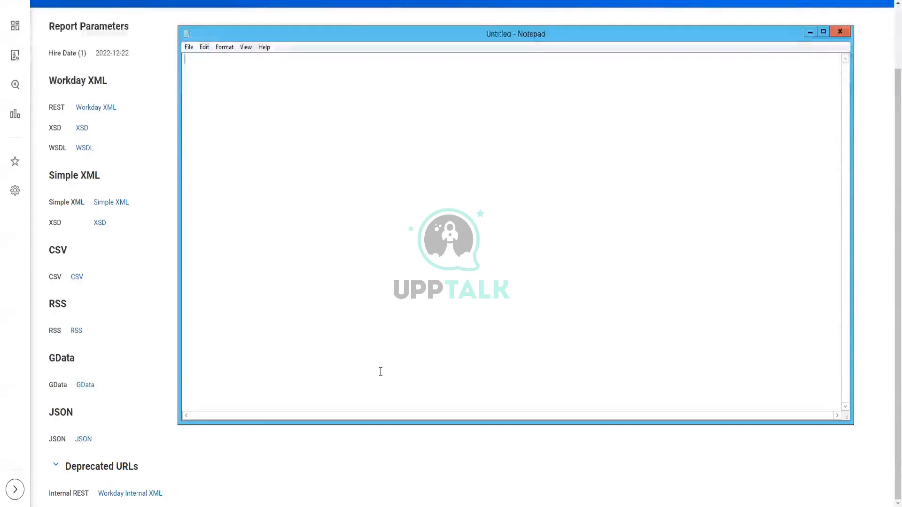
{"action": "key", "text": "ctrl+v"}
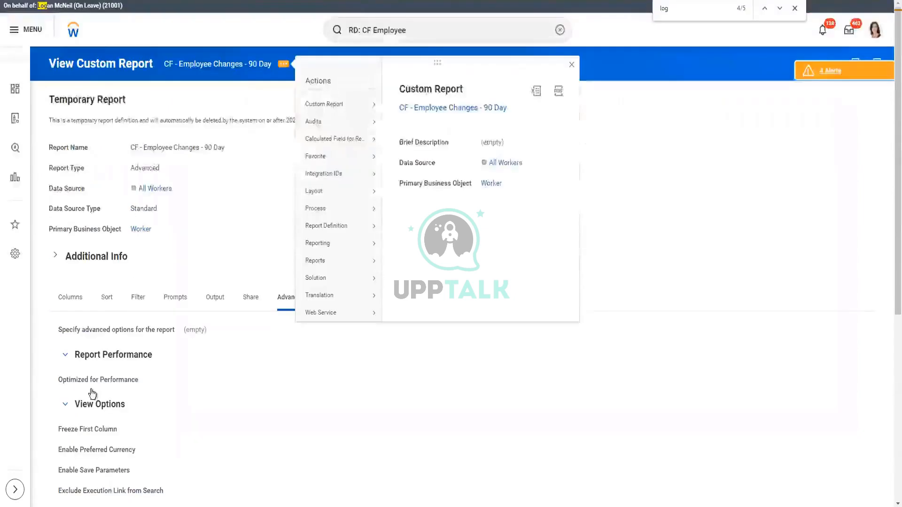
Copy authorized group ISSG_SailPoint from the Share tab, paste it below the URL, and select the URL line.
{"action": "left_click", "coordinate": [256, 300]}
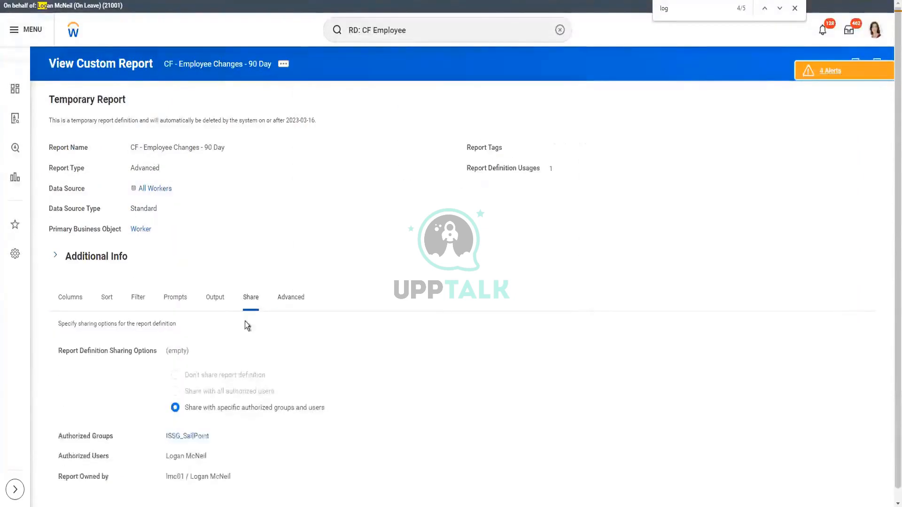
{"action": "right_click", "coordinate": [195, 437]}
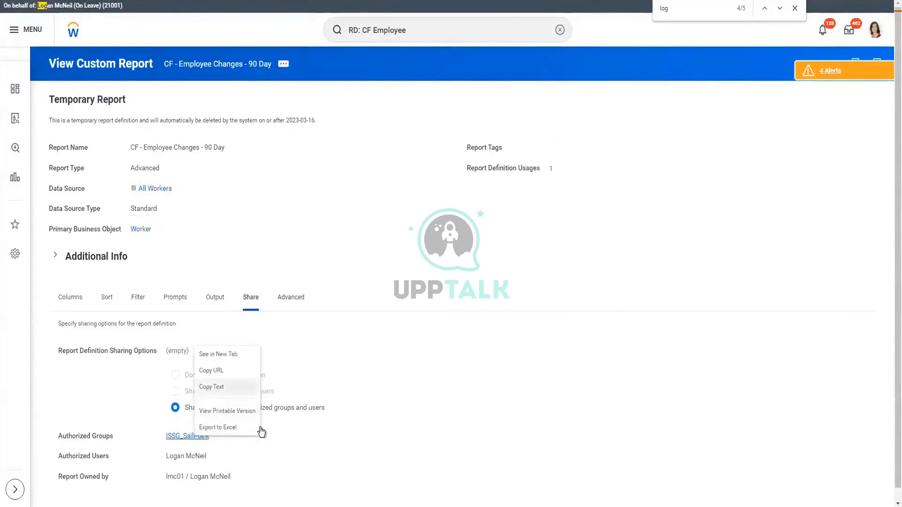
{"action": "left_click", "coordinate": [303, 361]}
{"action": "key", "text": "alt+Tab"}
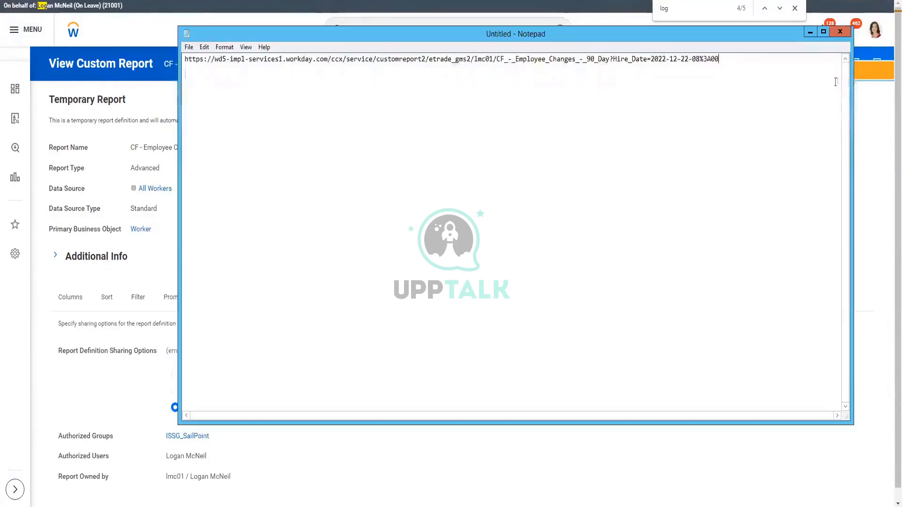
{"action": "key", "text": "Return"}
{"action": "key", "text": "Return"}
{"action": "key", "text": "ctrl+v"}
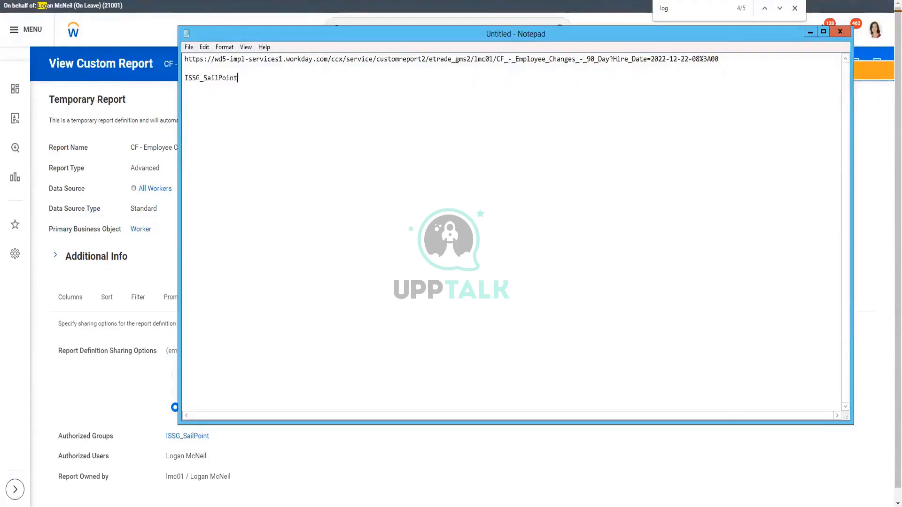
{"action": "left_click", "coordinate": [658, 59]}
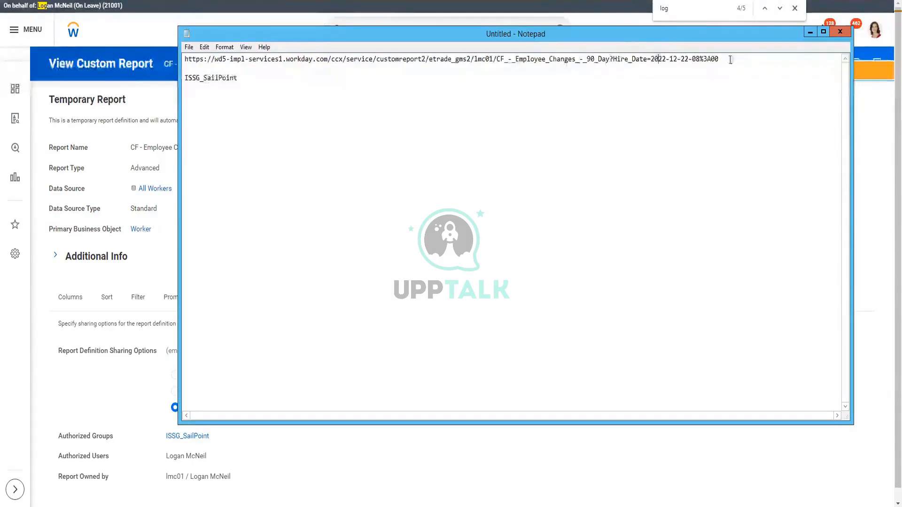
{"action": "left_click_drag", "start_coordinate": [730, 60], "coordinate": [163, 47]}
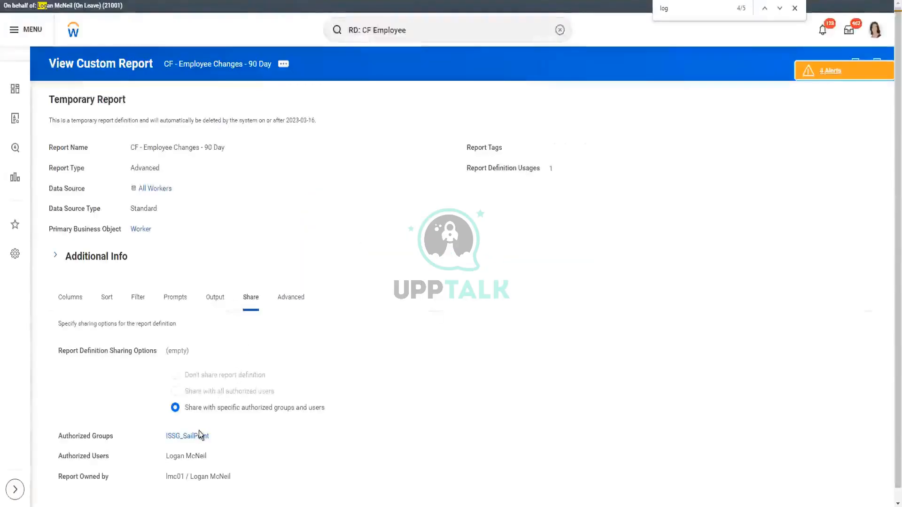
Try signing in to the REST URL prompt using the copied ISSG_SailPoint name and the password.
{"action": "right_click", "coordinate": [207, 435]}
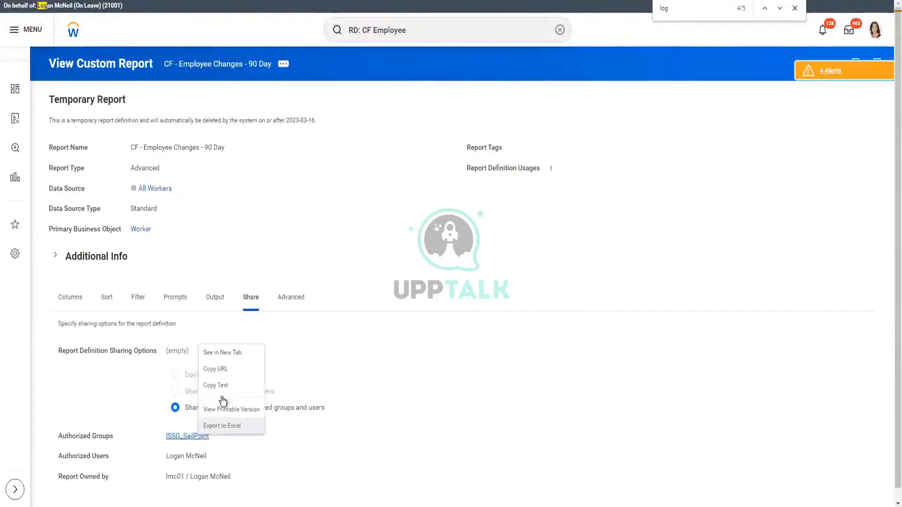
{"action": "left_click", "coordinate": [383, 389]}
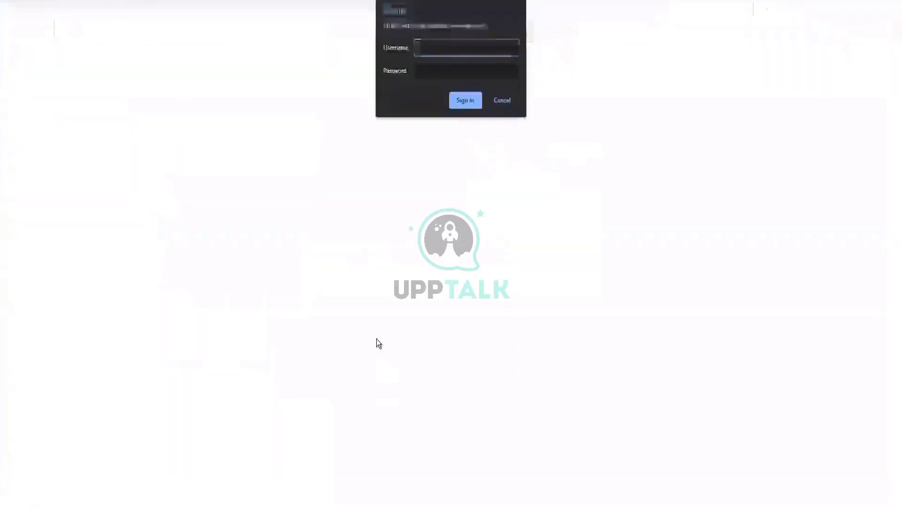
{"action": "key", "text": "ctrl+v"}
{"action": "key", "text": "Tab"}
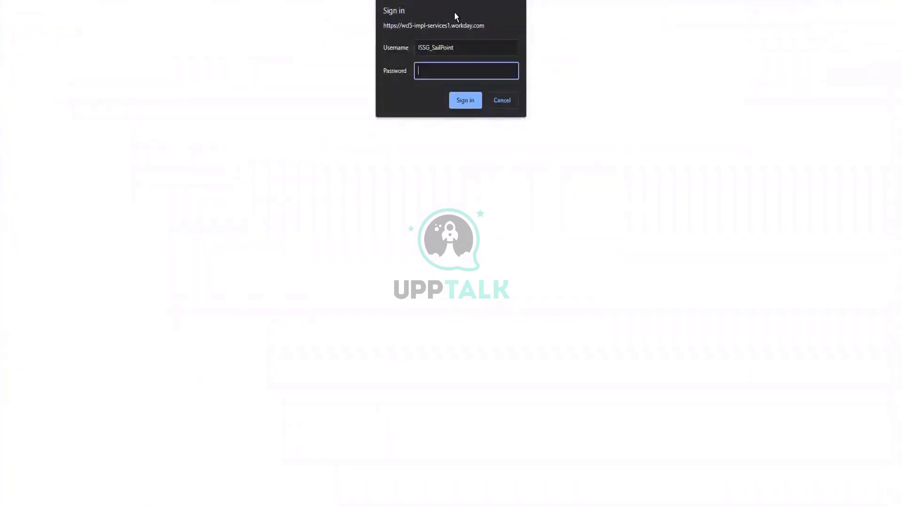
{"action": "type", "text": "************"}
{"action": "key", "text": "Return"}
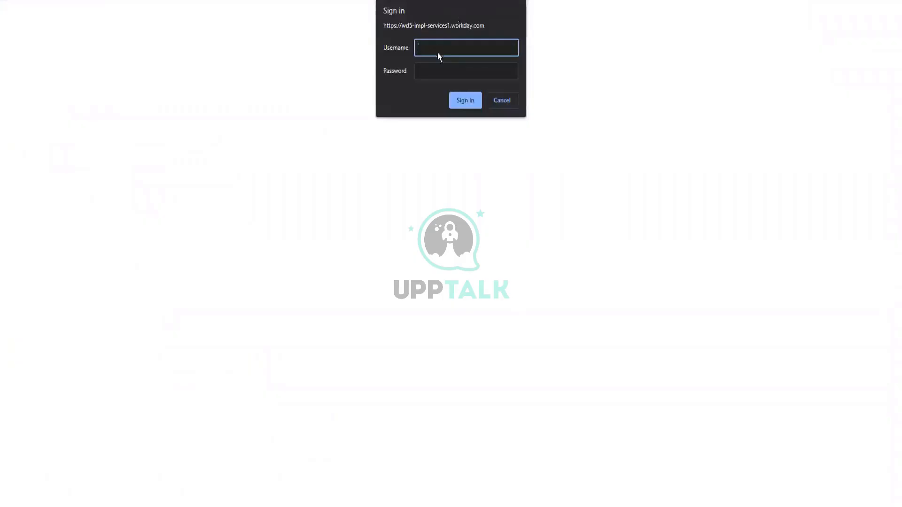
{"action": "key", "text": "ctrl+v"}
{"action": "key", "text": "Tab"}
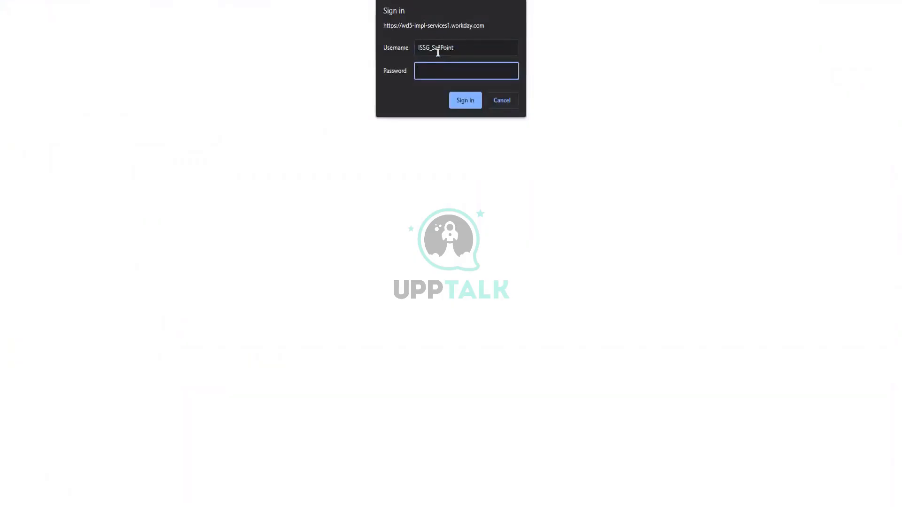
{"action": "left_click", "coordinate": [480, 43]}
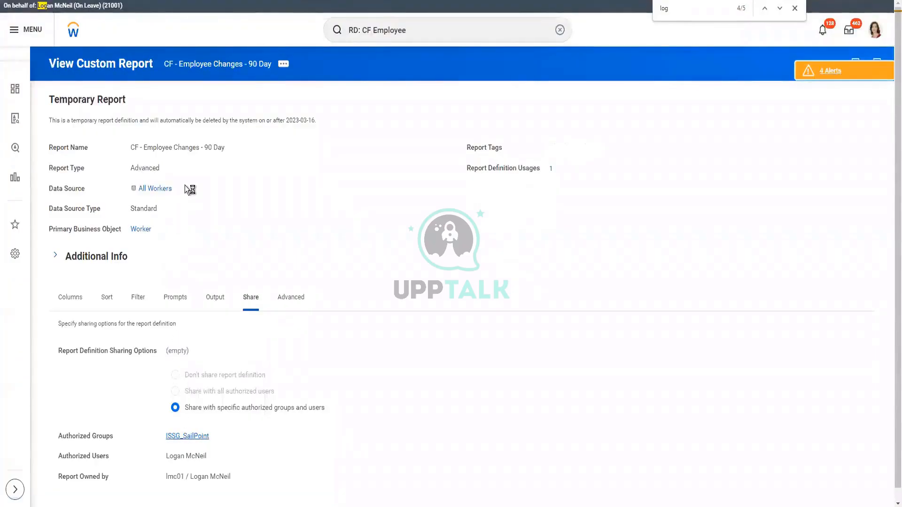
Open the ISSG_SailPoint security group and copy the user name ISU_SailPoint2.
{"action": "left_click", "coordinate": [184, 437]}
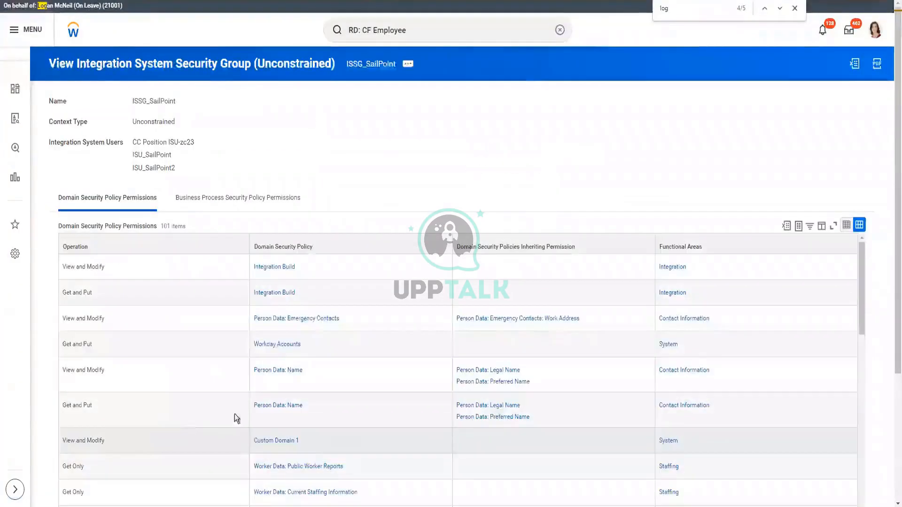
{"action": "right_click", "coordinate": [170, 169]}
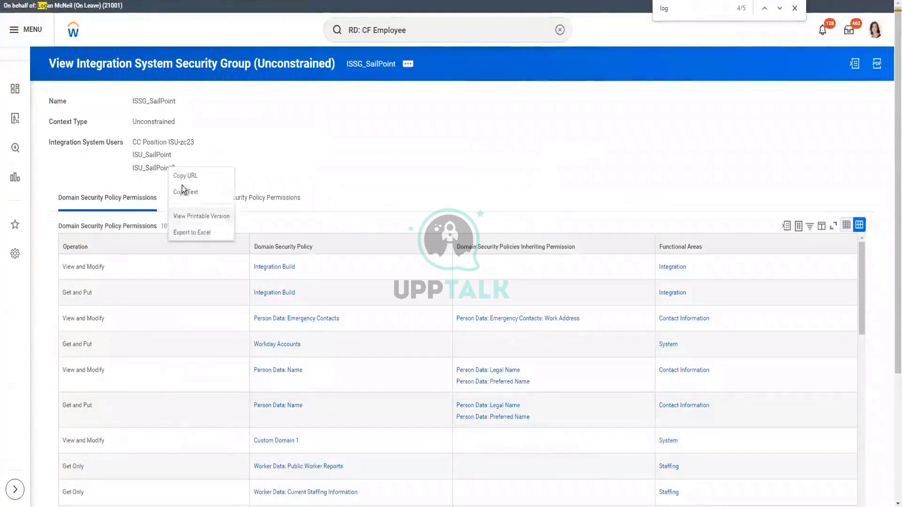
{"action": "left_click", "coordinate": [311, 207]}
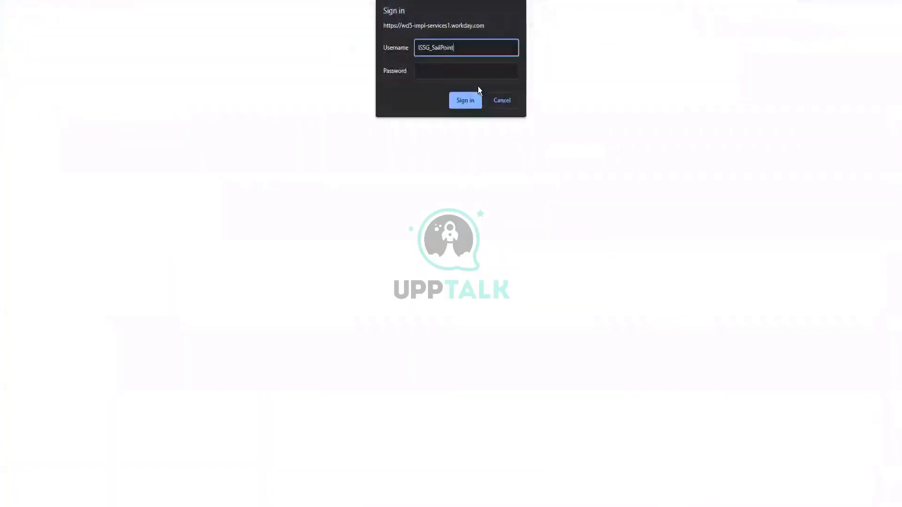
Sign in to the REST URL prompt as ISU_SailPoint2 with its password.
{"action": "key", "text": "ctrl+a"}
{"action": "key", "text": "ctrl+v"}
{"action": "key", "text": "Tab"}
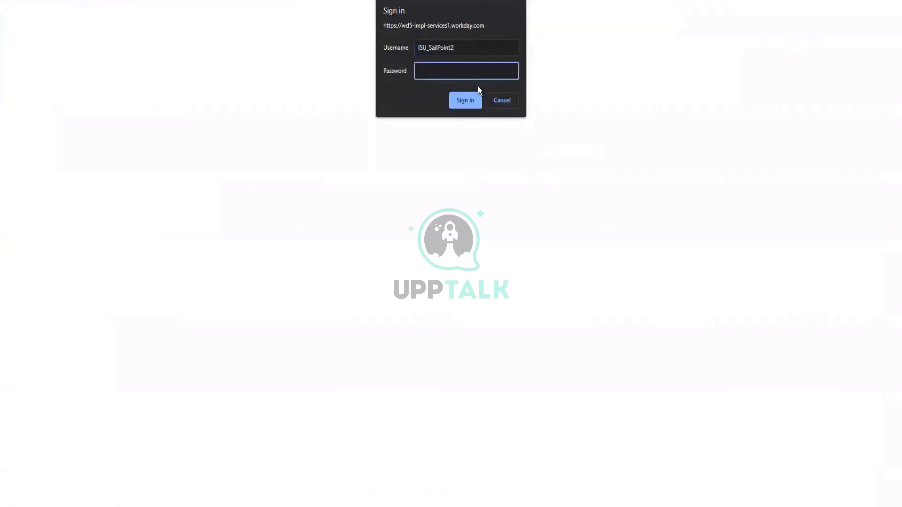
{"action": "type", "text": "************"}
{"action": "key", "text": "Return"}
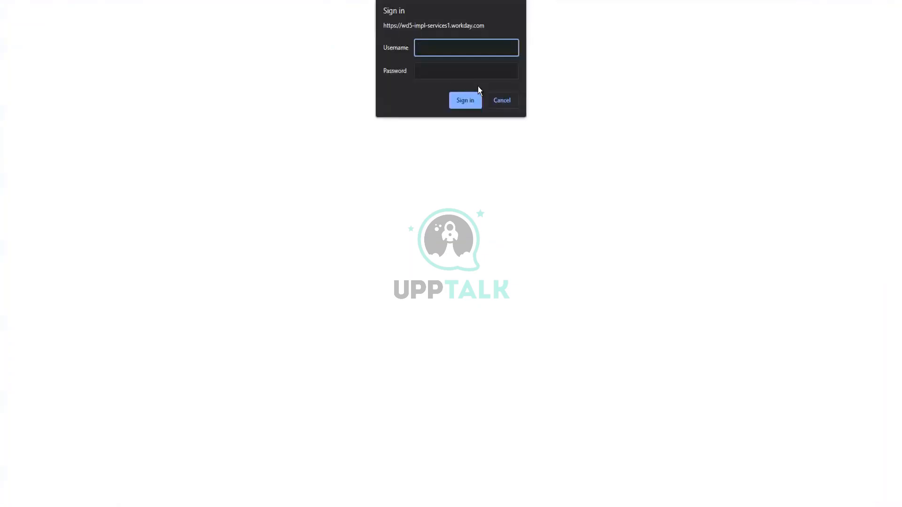
{"action": "key", "text": "ctrl+v"}
{"action": "key", "text": "Tab"}
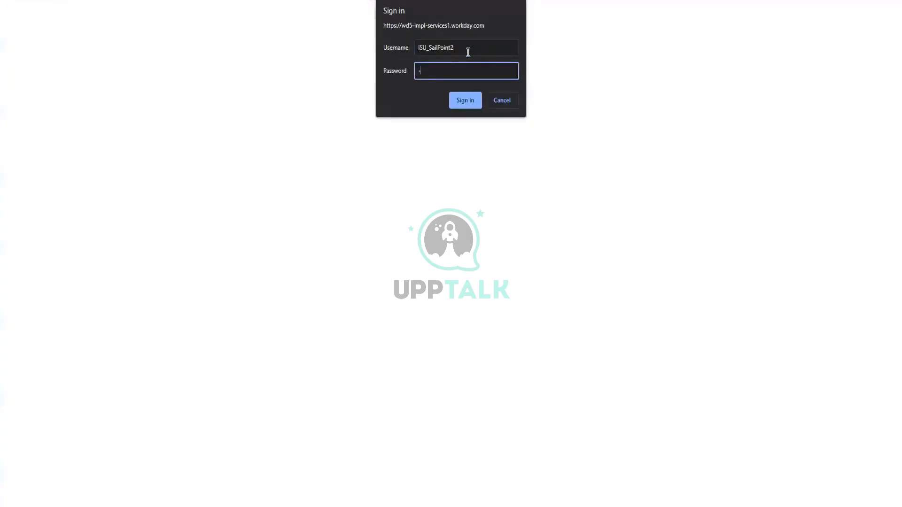
{"action": "type", "text": "*****"}
{"action": "key", "text": "Return"}
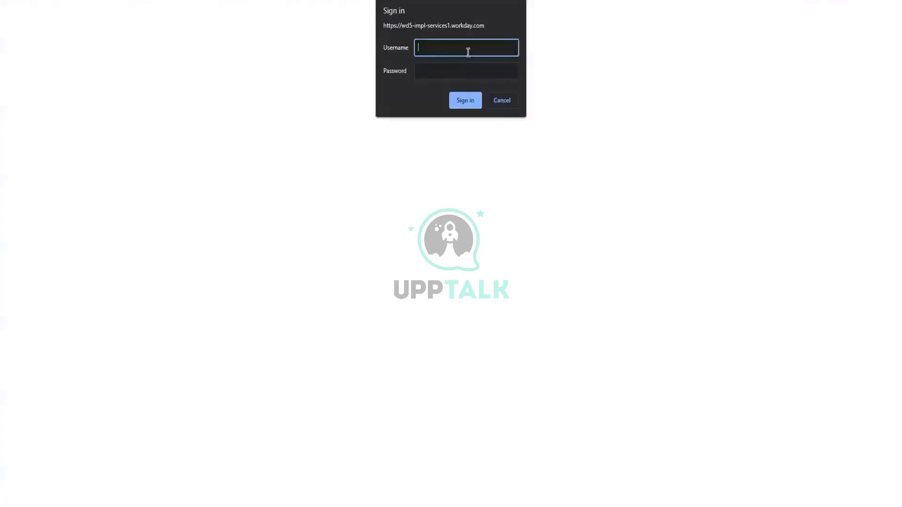
Back in Workday, view the custom reports available to ISU_SailPoint2 via its Security Profile actions.
{"action": "key", "text": "alt+Tab"}
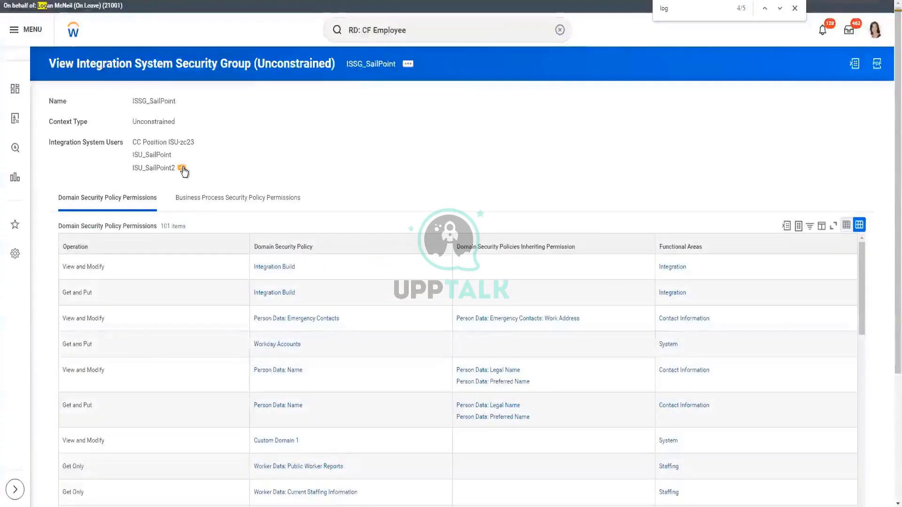
{"action": "left_click", "coordinate": [183, 169]}
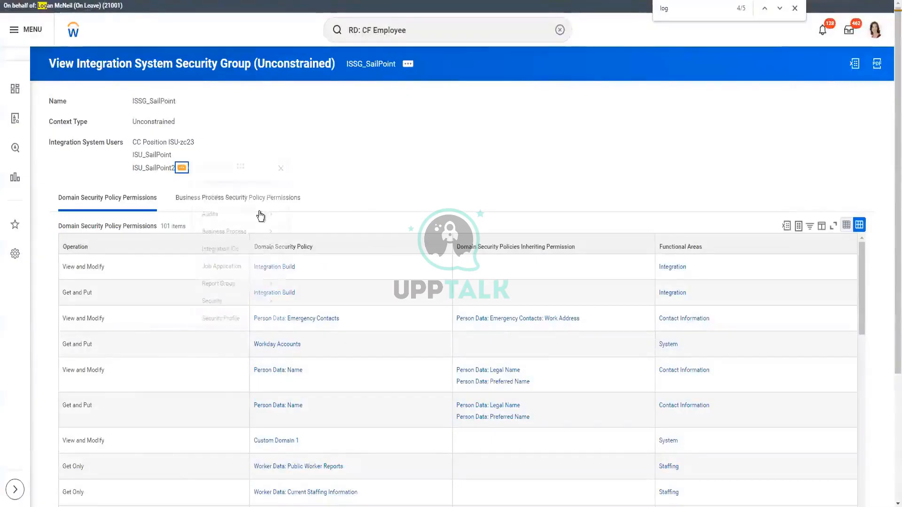
{"action": "mouse_move", "coordinate": [251, 197]}
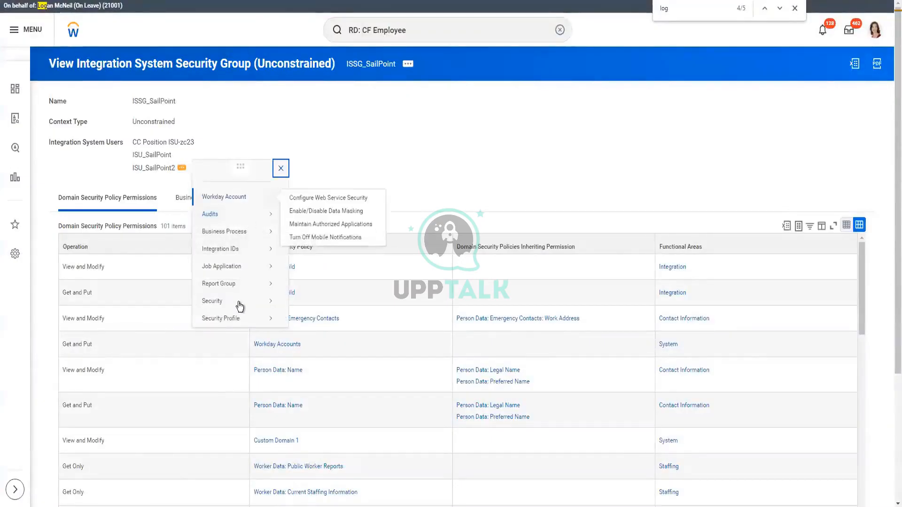
{"action": "mouse_move", "coordinate": [239, 318]}
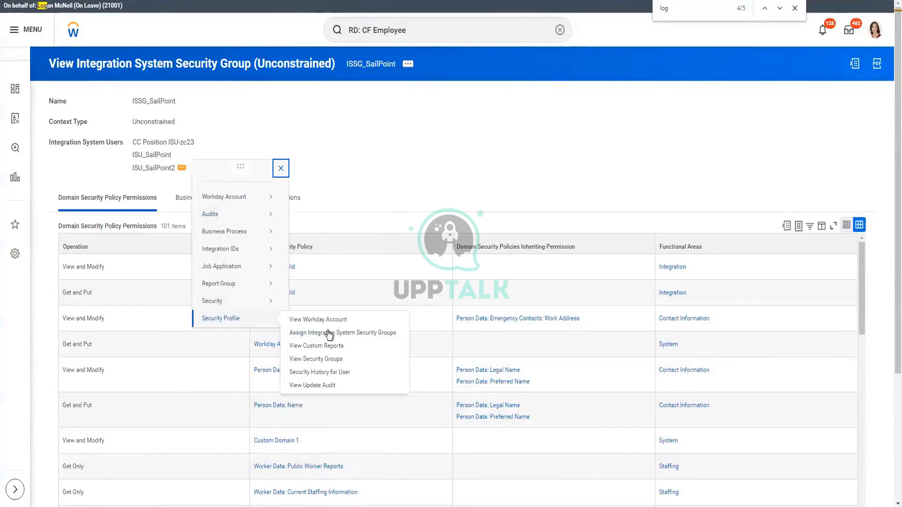
{"action": "left_click", "coordinate": [315, 347]}
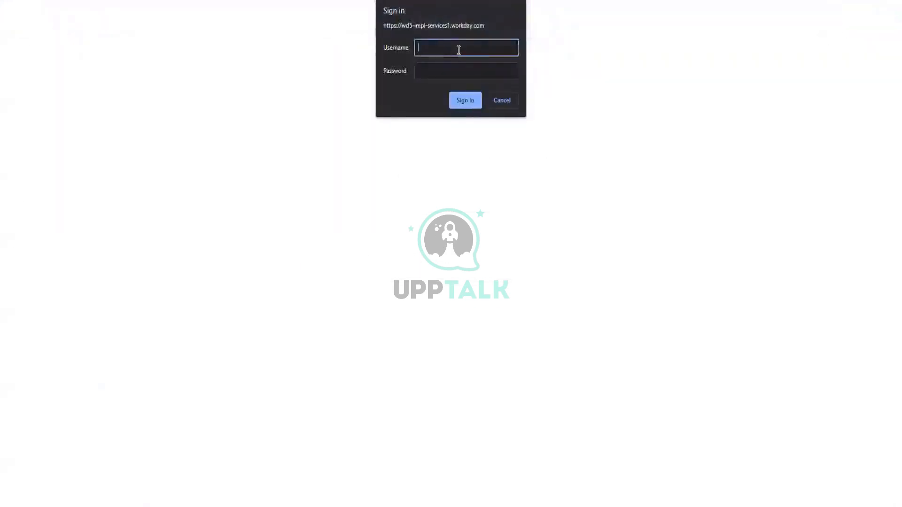
{"action": "key", "text": "Tab"}
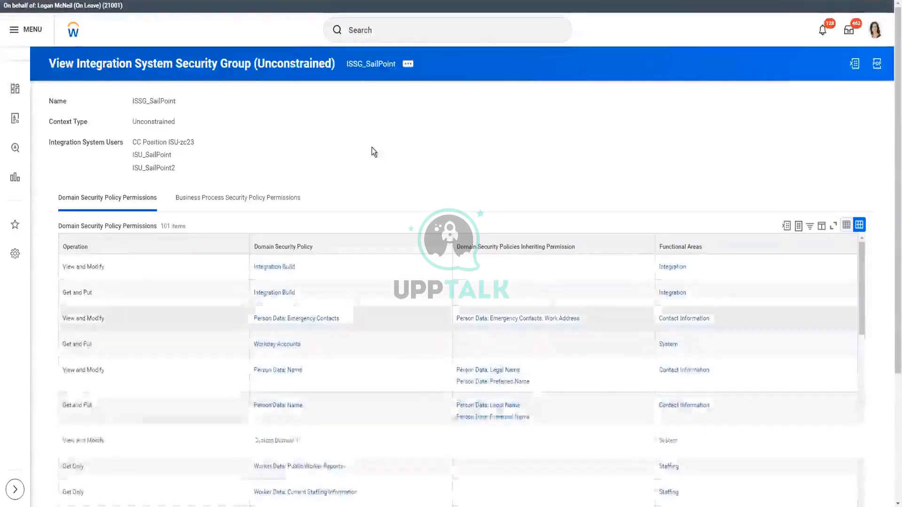
Search 'Pub web ser', open the Public Web Services report, and open Human Resources (Public) actions.
{"action": "left_click", "coordinate": [417, 30]}
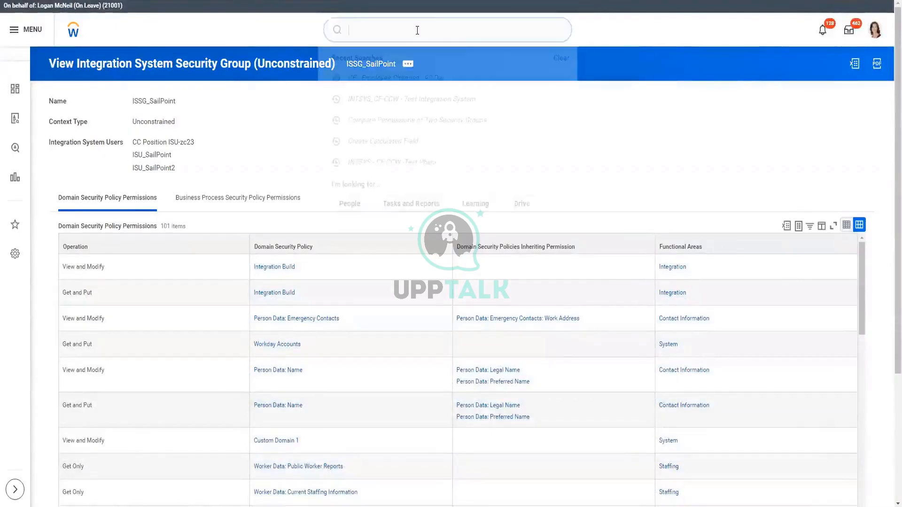
{"action": "type", "text": "Pub "}
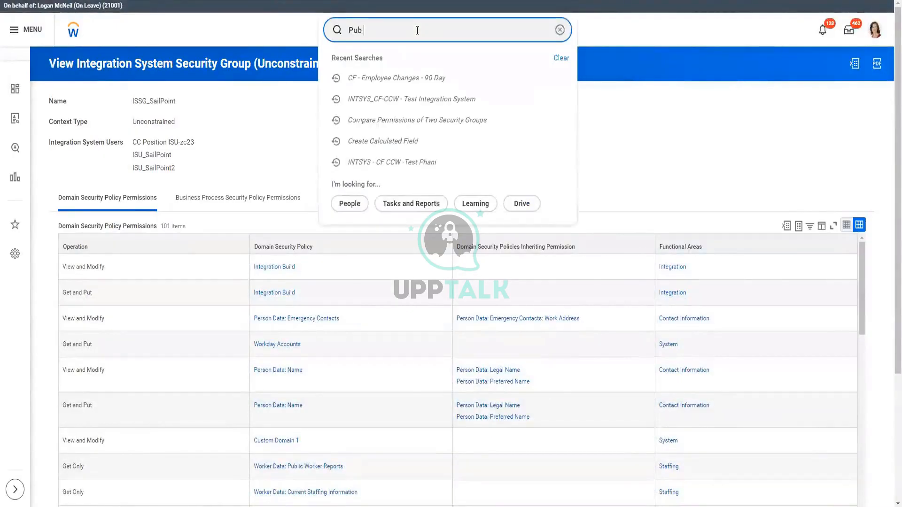
{"action": "type", "text": "web ser"}
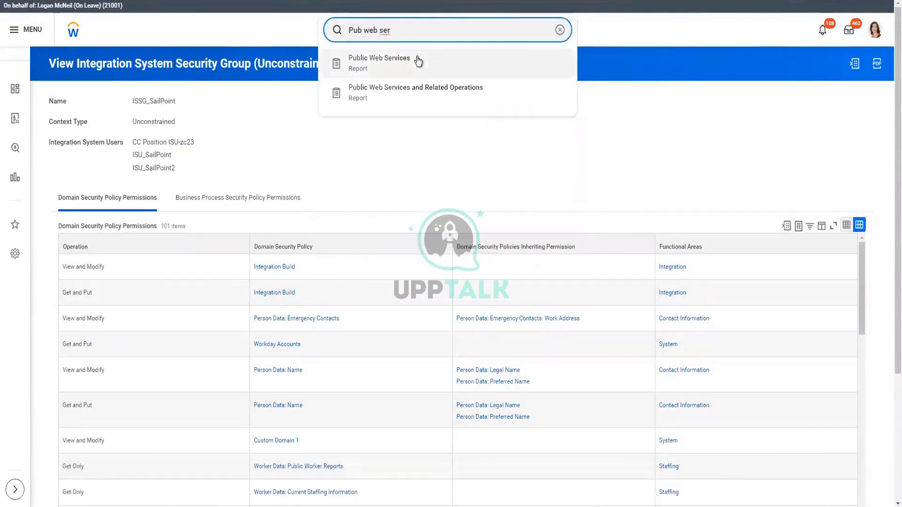
{"action": "left_click", "coordinate": [627, 233]}
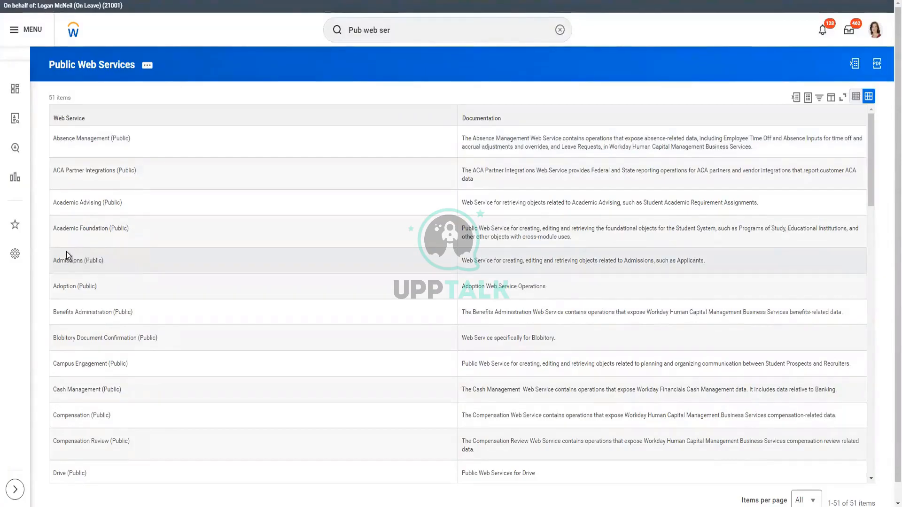
{"action": "scroll", "coordinate": [131, 266], "scroll_direction": "down", "scroll_amount": 6}
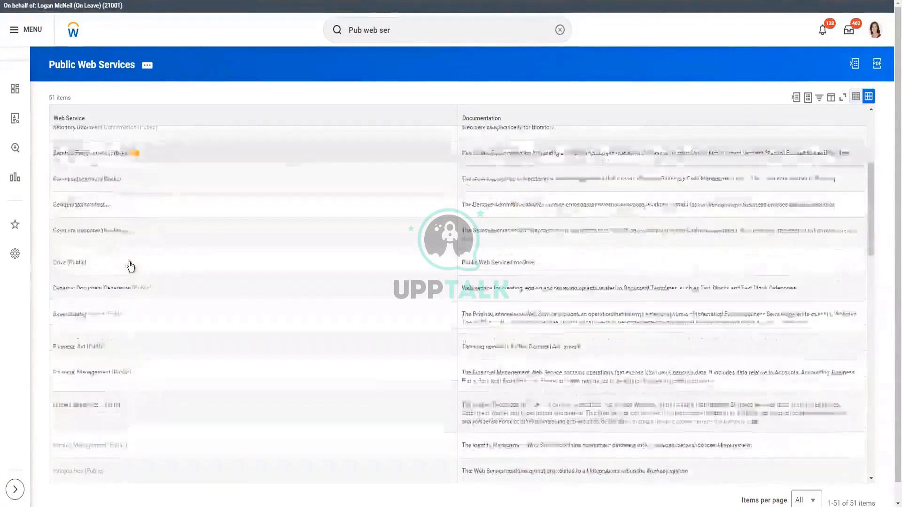
{"action": "mouse_move", "coordinate": [106, 357]}
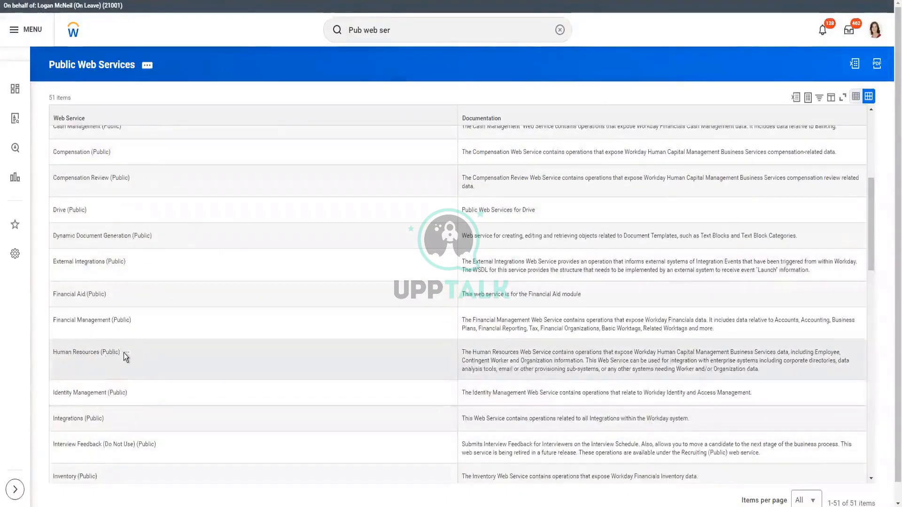
{"action": "left_click", "coordinate": [127, 353]}
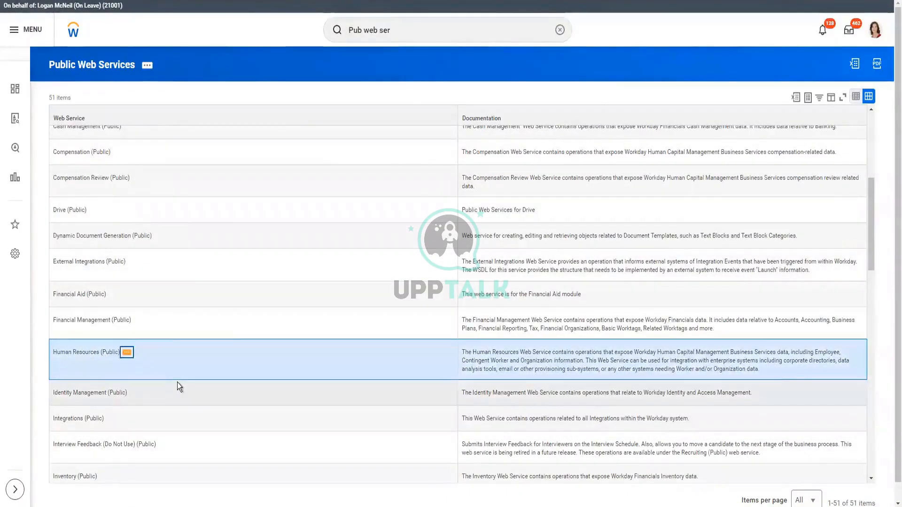
{"action": "mouse_move", "coordinate": [172, 319]}
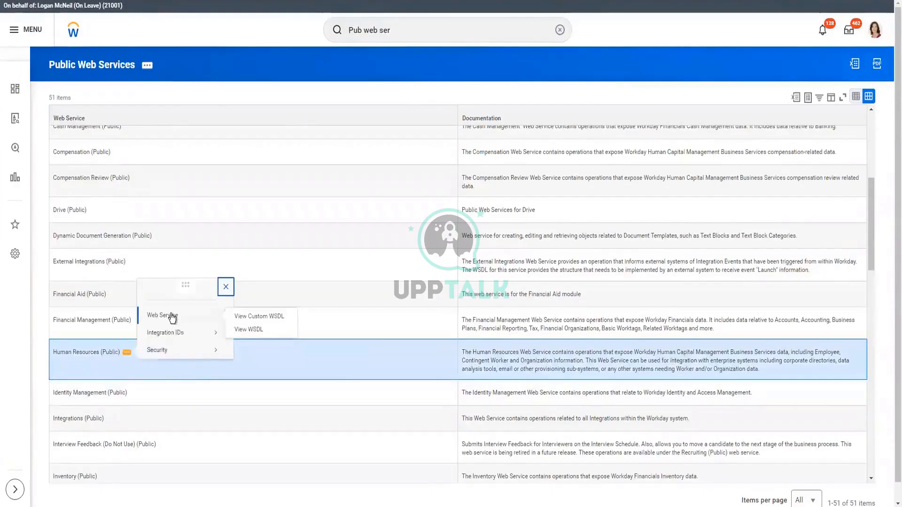